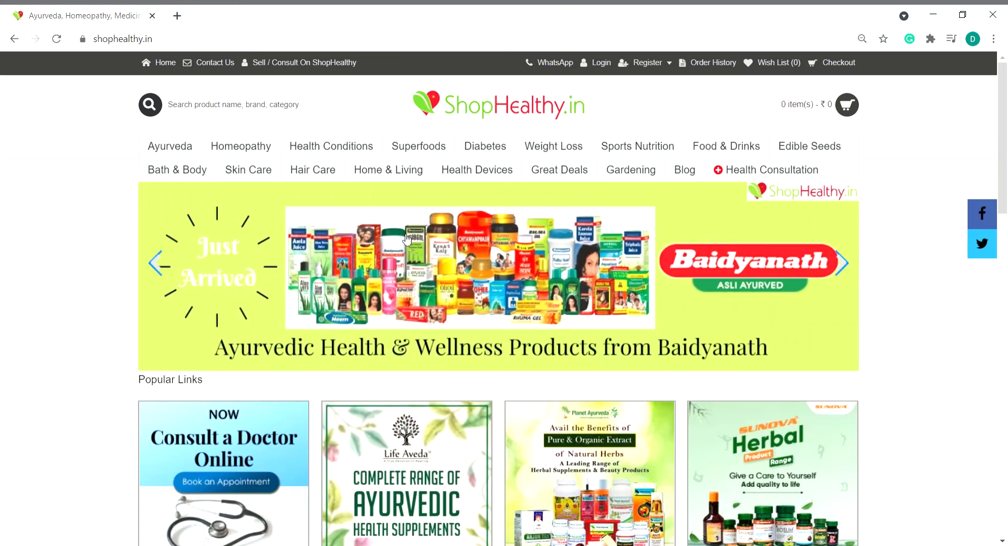
Log in to the ShopHealthy.in seller account with the prefilled e-mail address and password
left_click(111, 45)
left_click(115, 45)
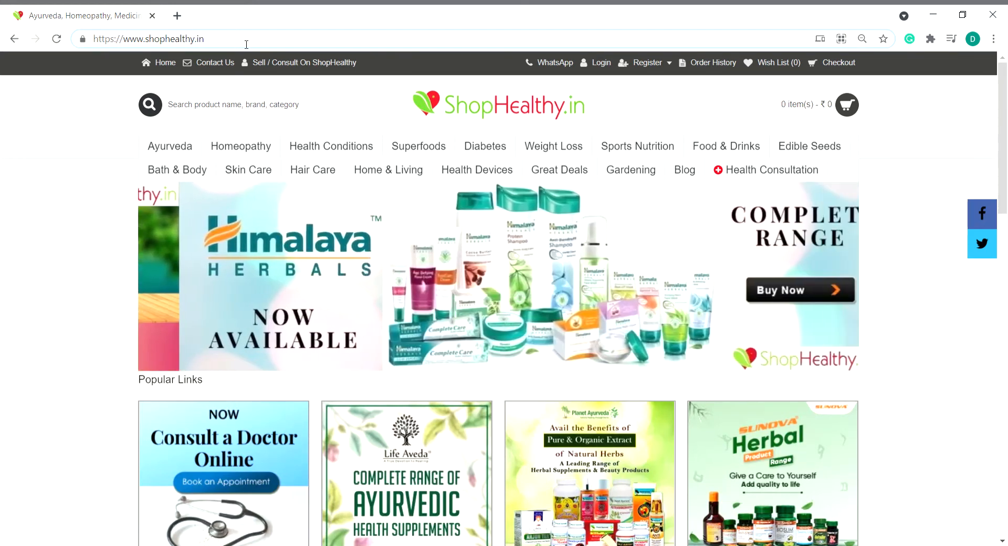
left_click(602, 64)
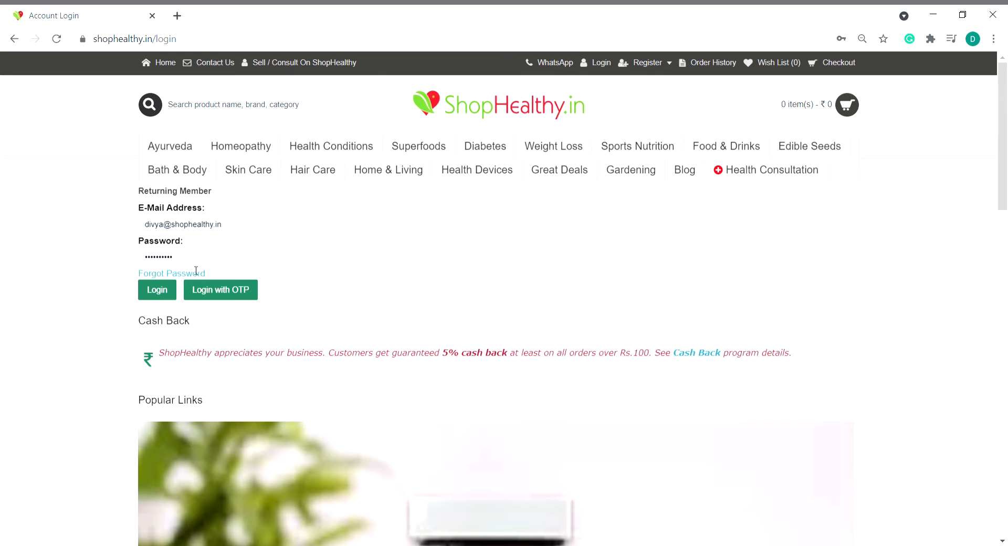
left_click(156, 289)
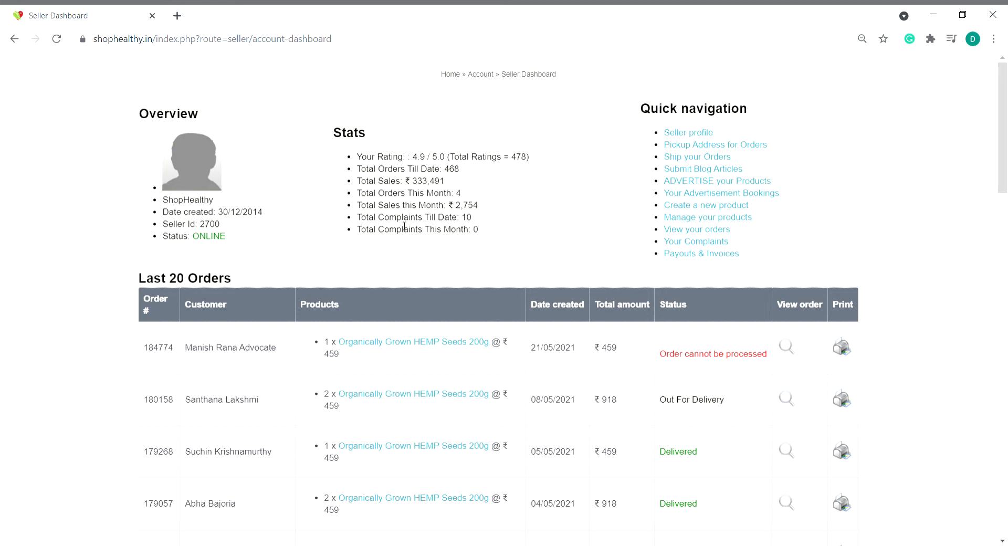
Review the seller profile's tax information, address and bank account details, and return to the seller dashboard
left_click(678, 137)
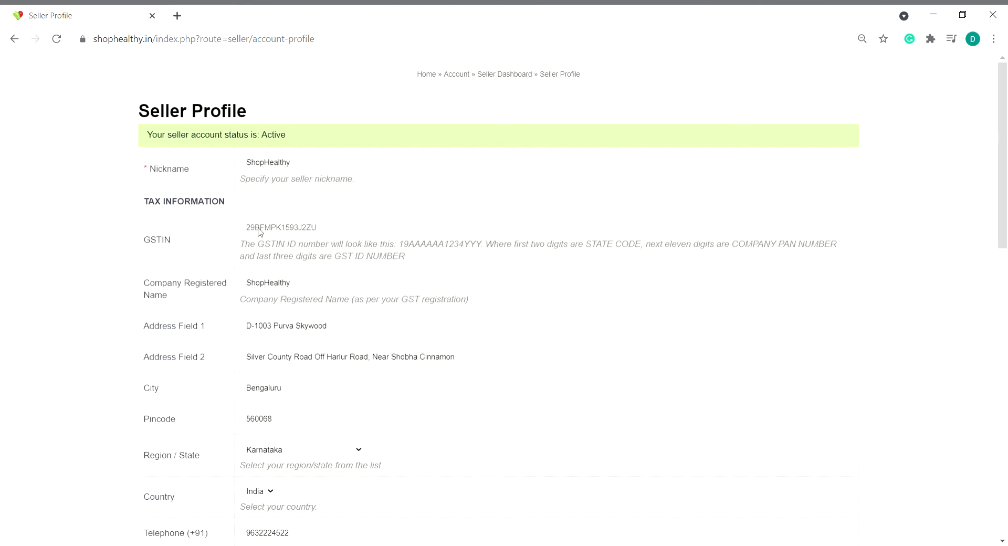
scroll(301, 302, "down", 3)
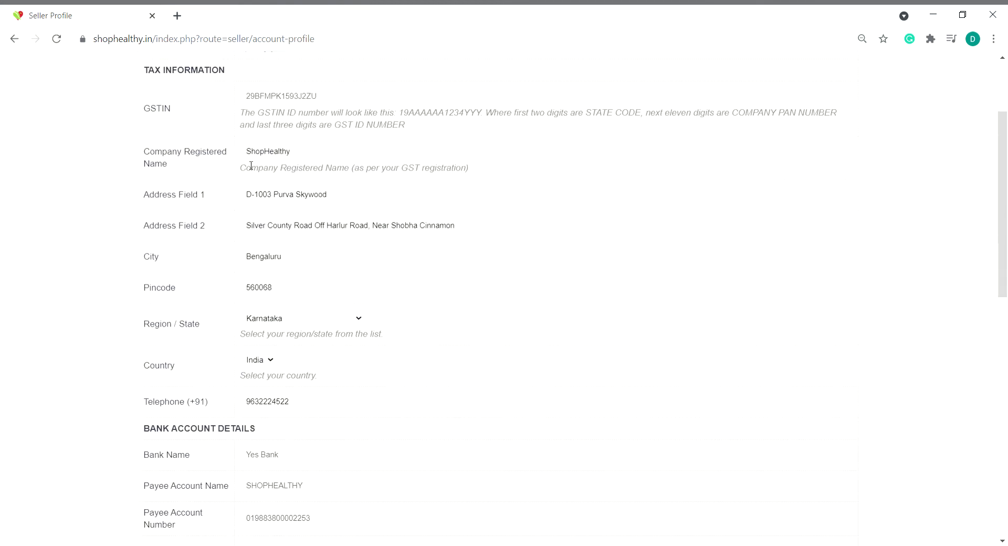
scroll(315, 344, "down", 3)
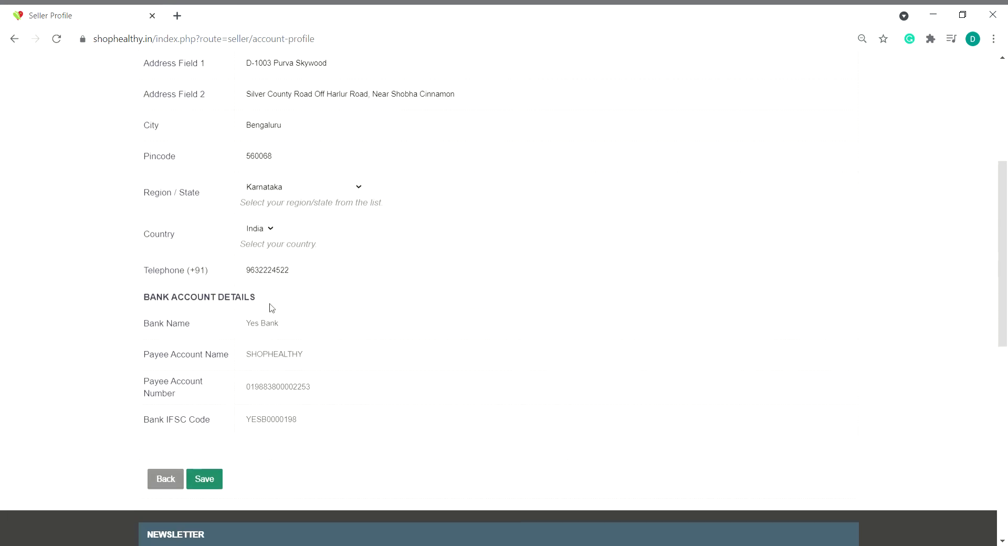
left_click(165, 479)
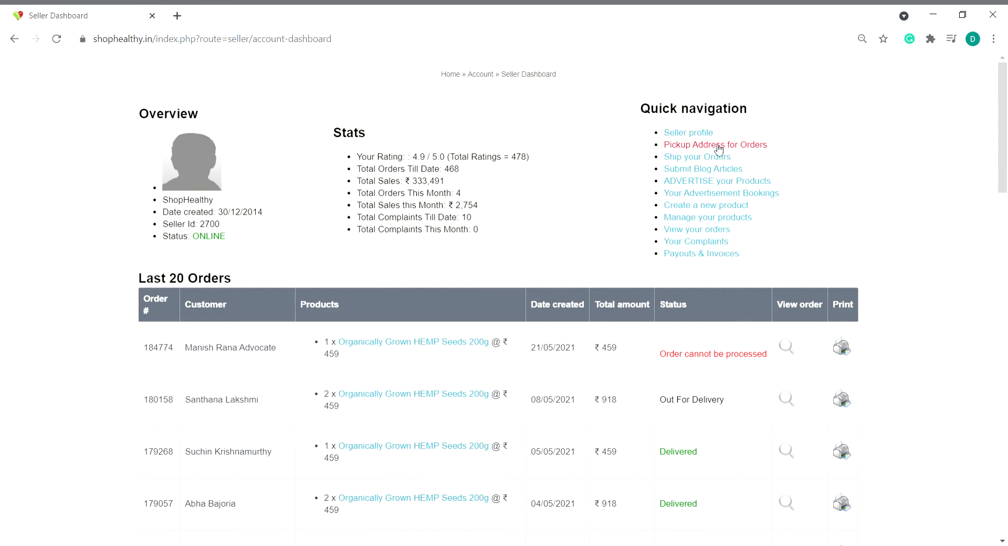
Review the seller pickup address and the shipping rate chart, and return to the seller dashboard
left_click(718, 149)
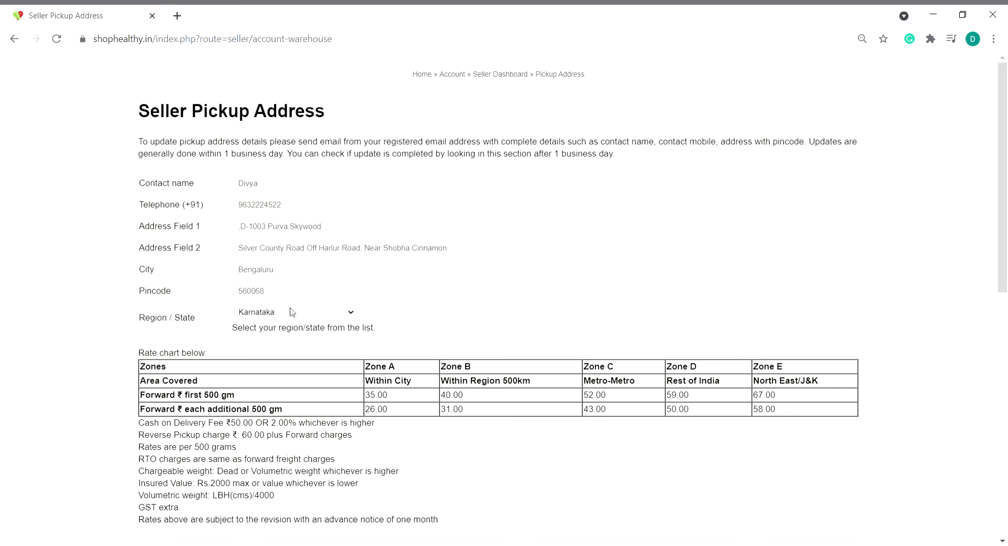
scroll(292, 312, "down", 1)
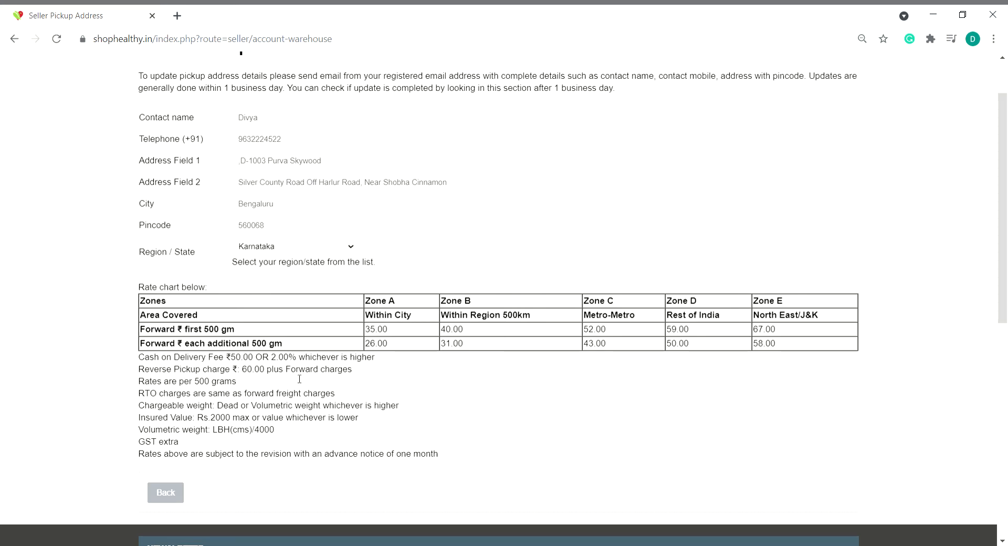
left_click(166, 493)
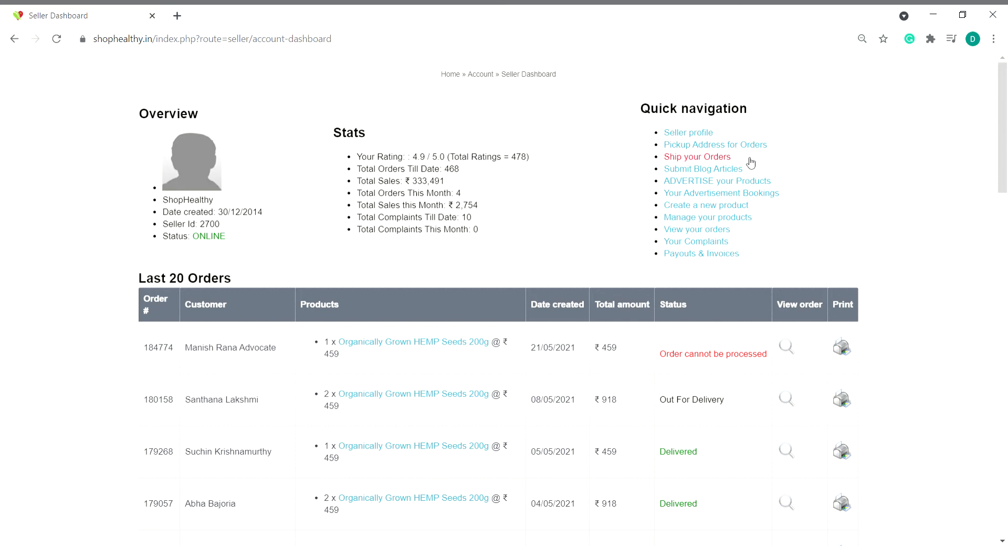
Examine the order shipping page's ready-to-manifest and waiting-for-pickup sections, and go back to the seller dashboard
left_click(719, 160)
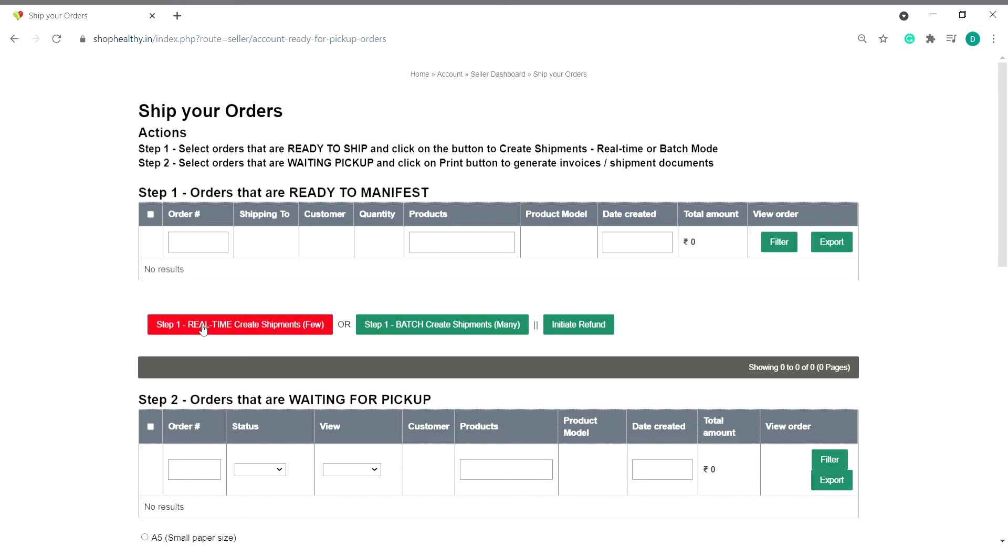
scroll(203, 329, "down", 1)
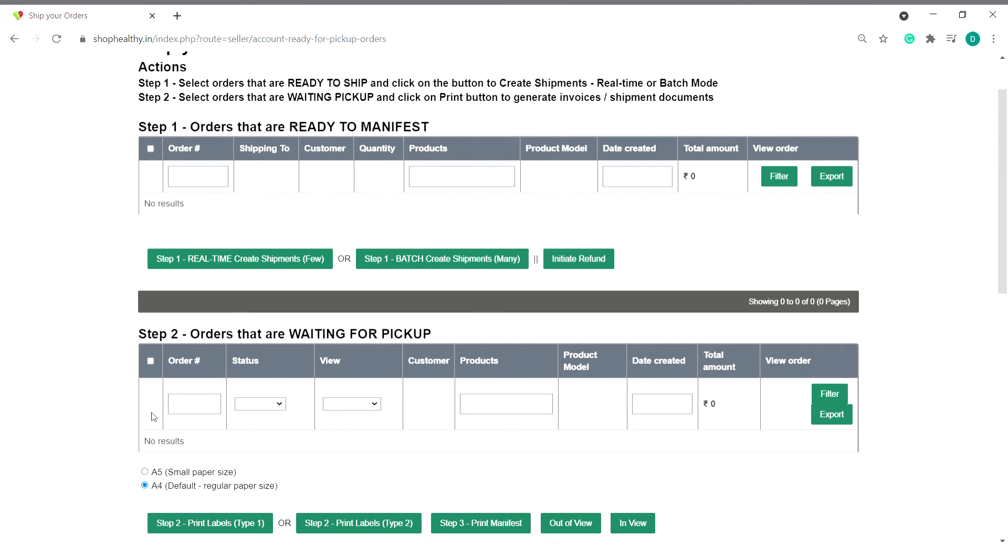
scroll(152, 410, "down", 1)
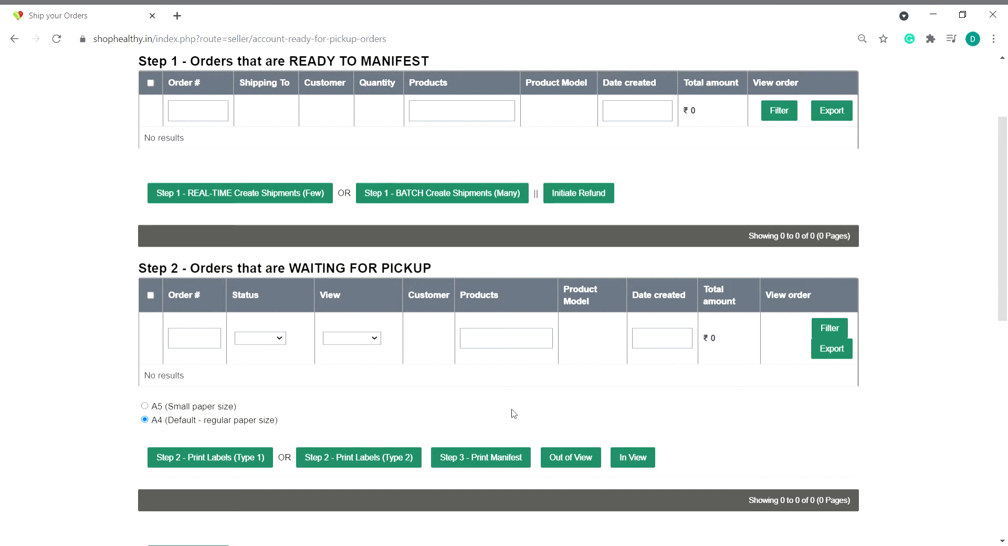
scroll(513, 410, "up", 3)
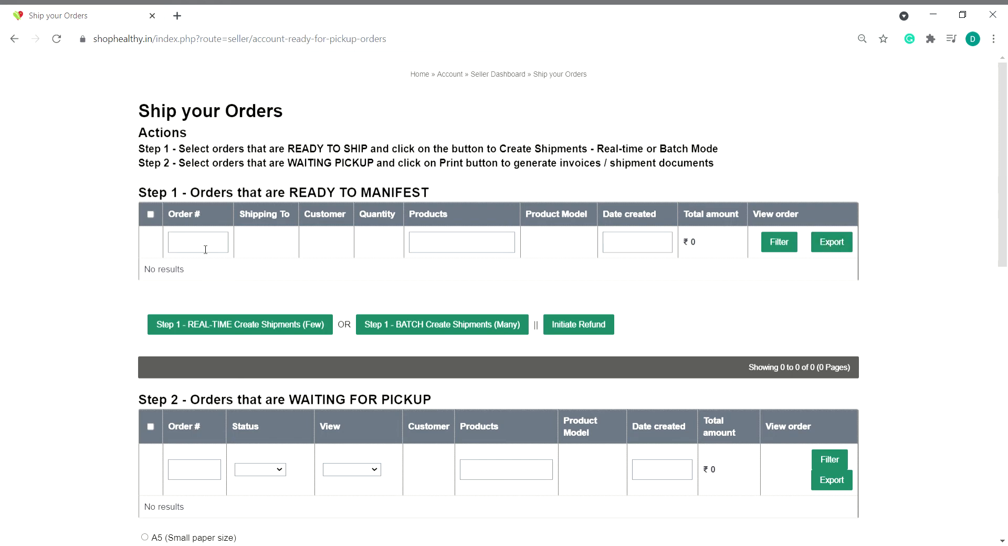
scroll(290, 241, "down", 1)
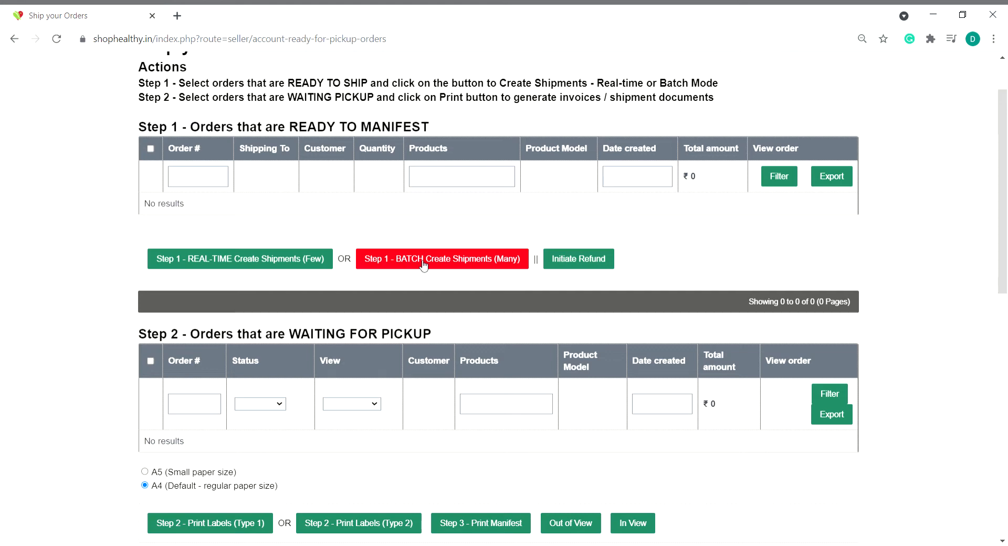
left_click(14, 38)
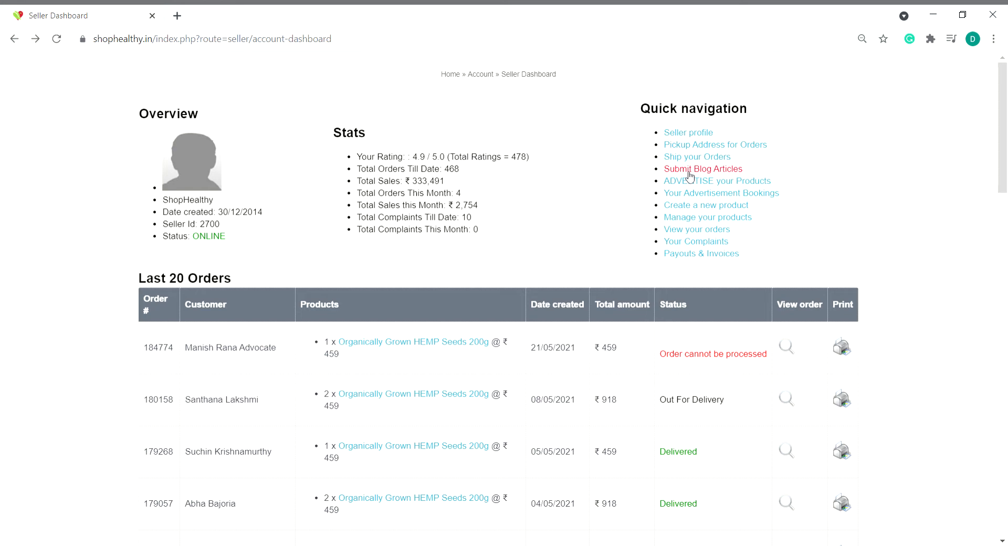
Look through the blank new article form for blog submissions, and return to the seller dashboard without saving
left_click(721, 175)
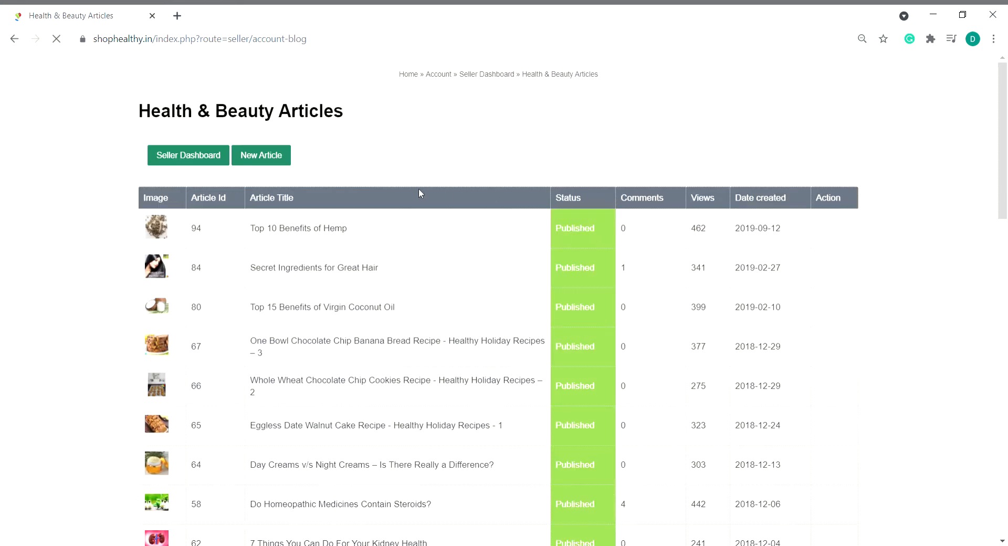
left_click(263, 156)
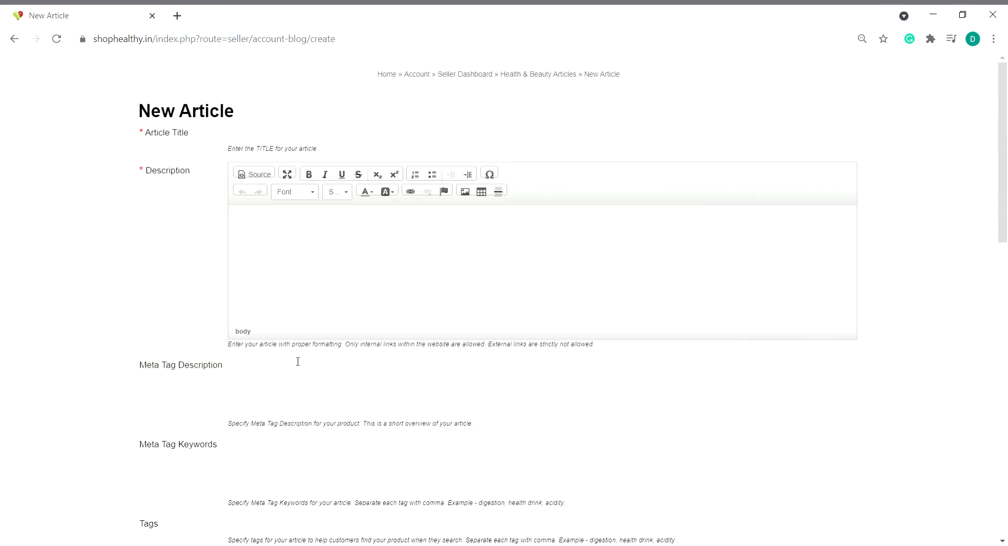
scroll(301, 343, "down", 6)
scroll(305, 342, "down", 2)
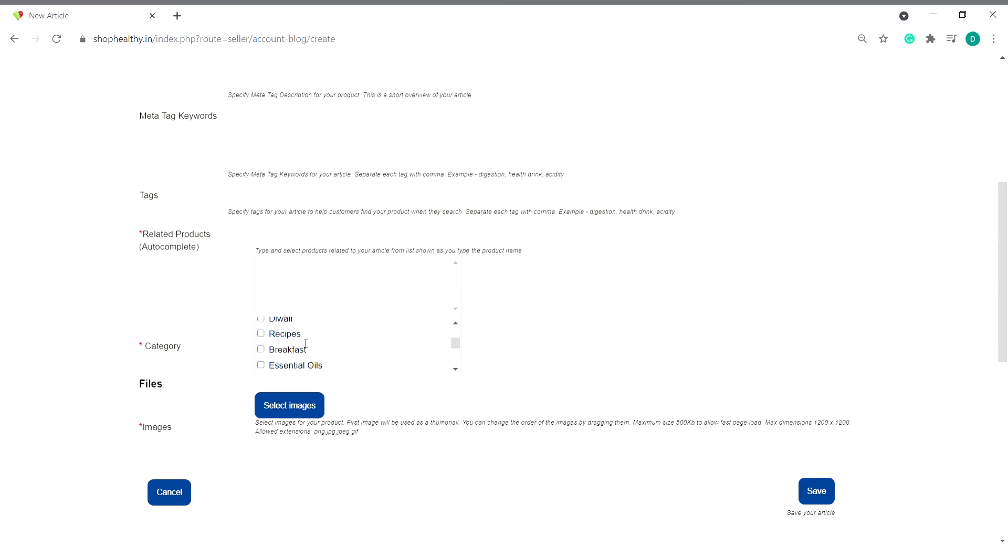
scroll(273, 299, "up", 5)
left_click(14, 38)
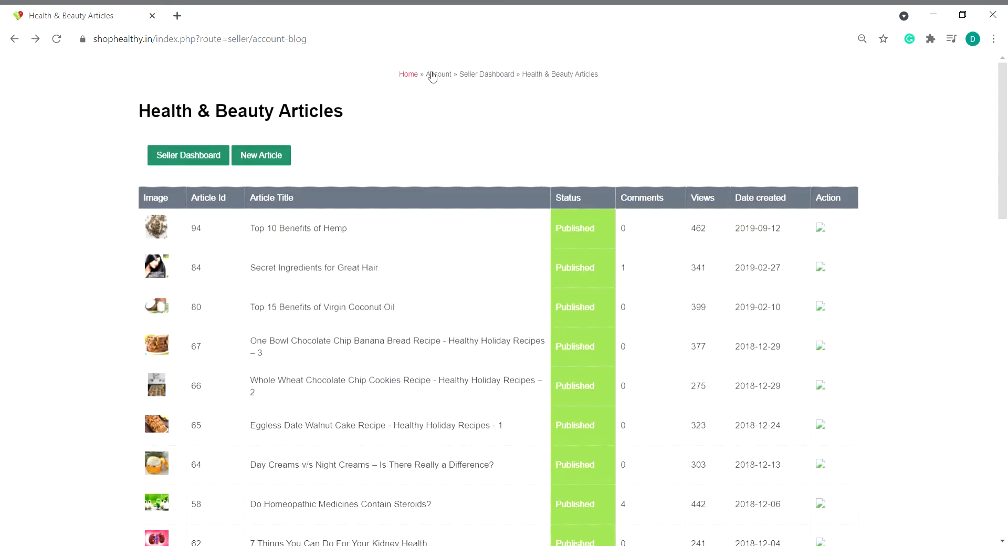
left_click(467, 74)
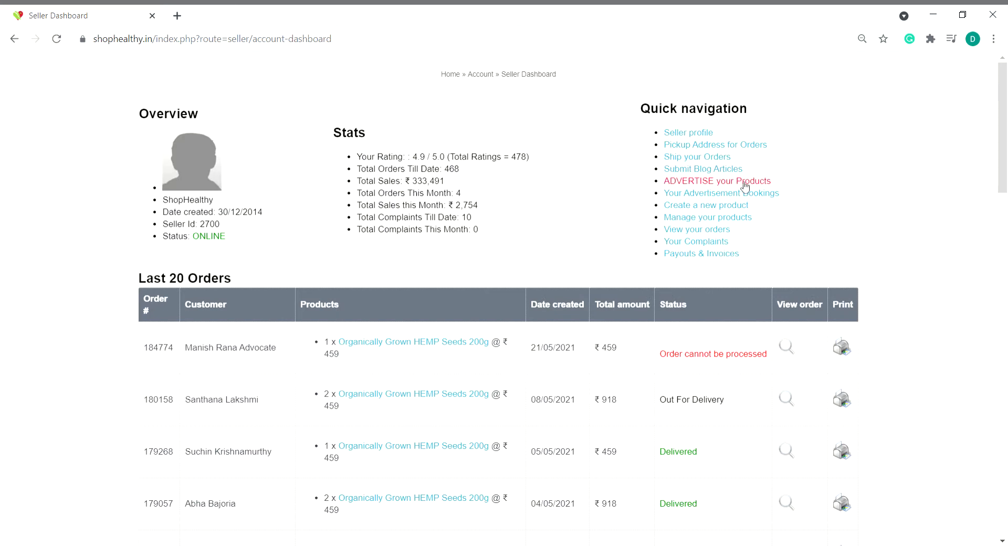
Check the Gold and Platinum promotion plans and the advertisement bookings, returning to the seller dashboard
left_click(744, 185)
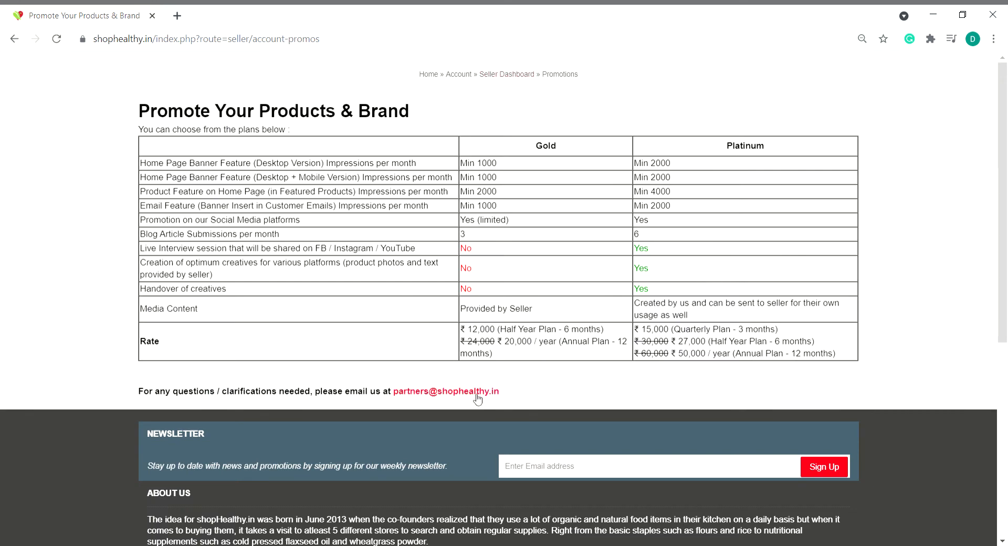
left_click(522, 78)
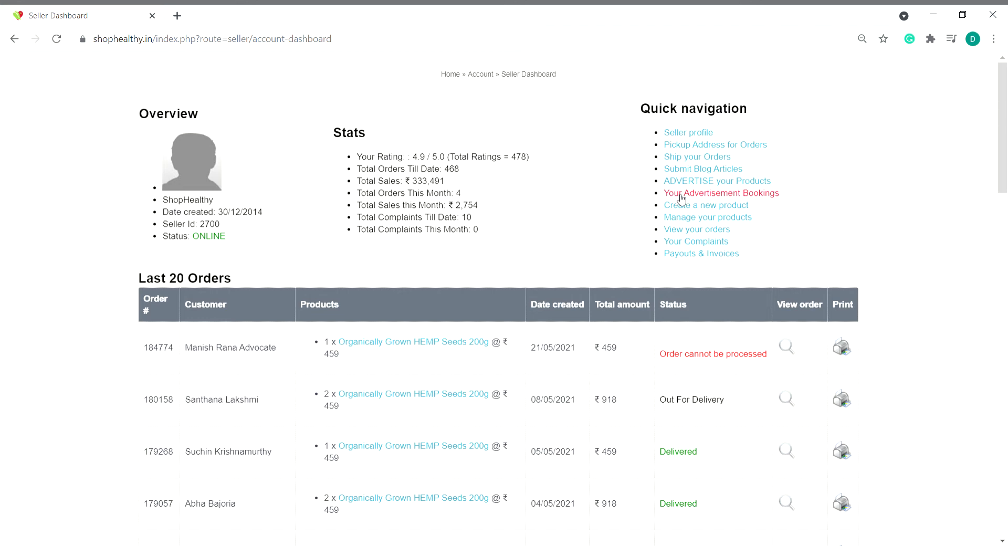
left_click(768, 196)
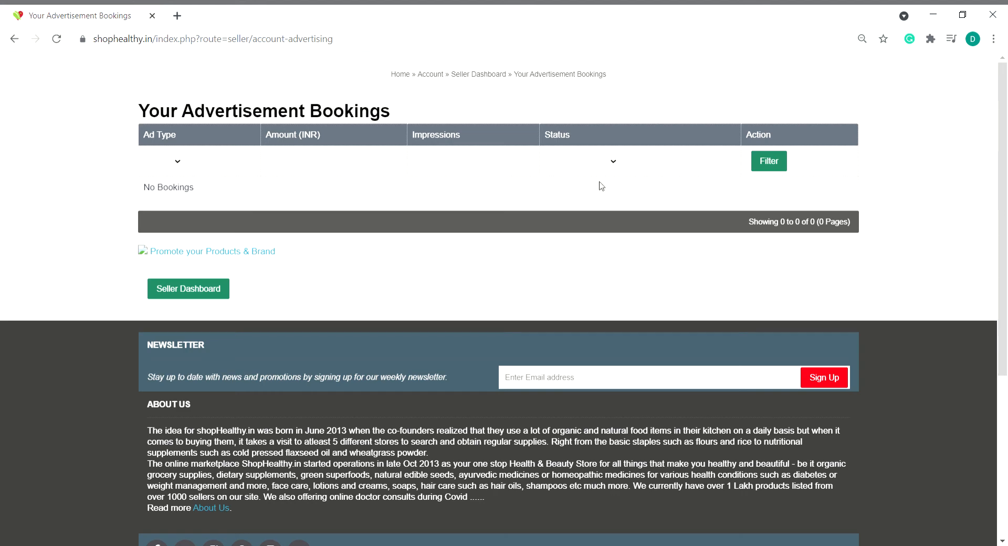
left_click(487, 75)
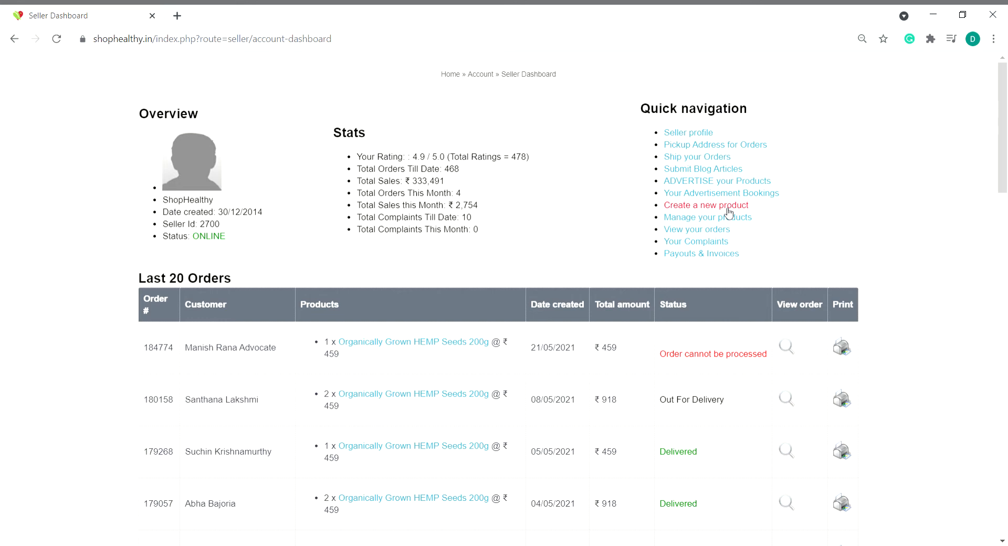
Start a new product, search its categories for "juice" and assign Food & Drinks > Health Juices > Wheatgrass Juice
left_click(687, 211)
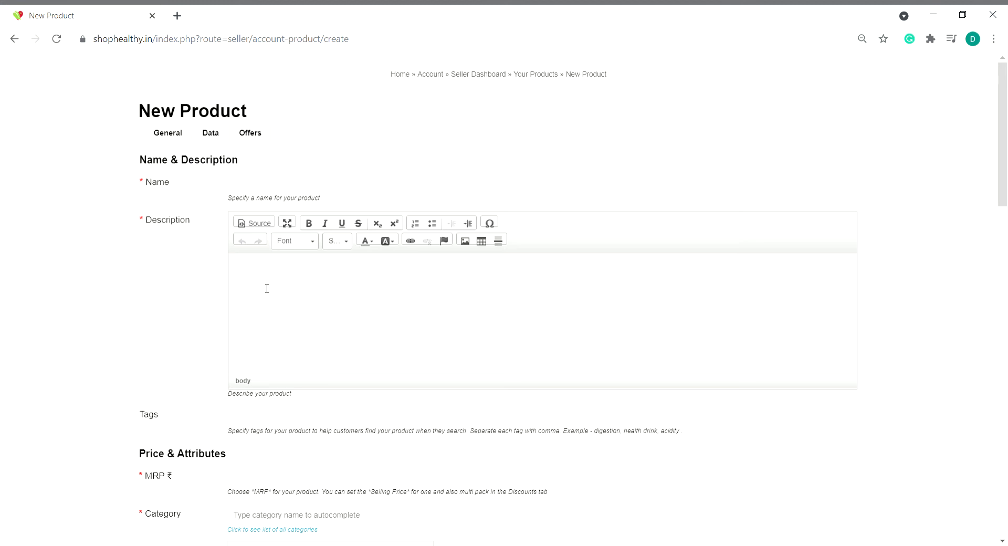
scroll(267, 288, "down", 3)
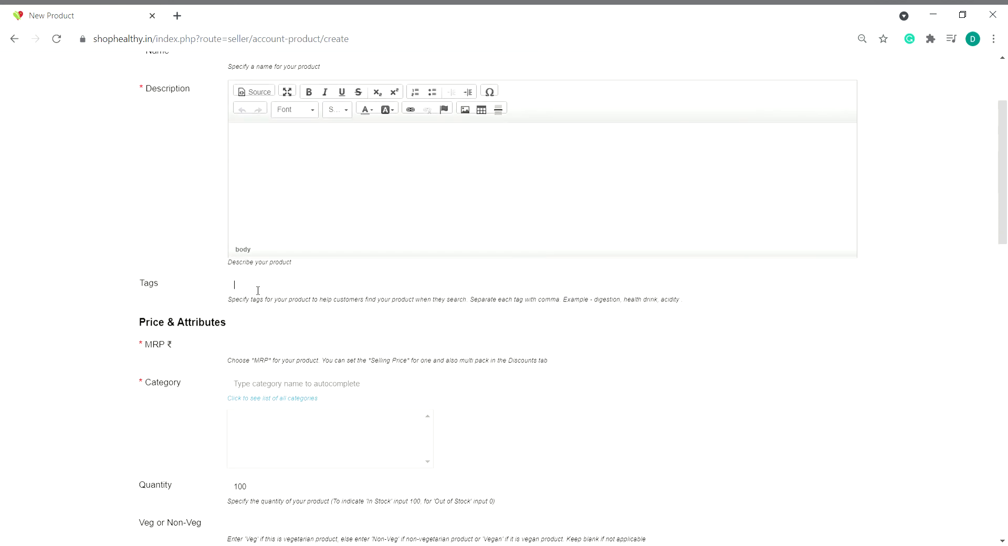
scroll(258, 290, "down", 3)
left_click(318, 160)
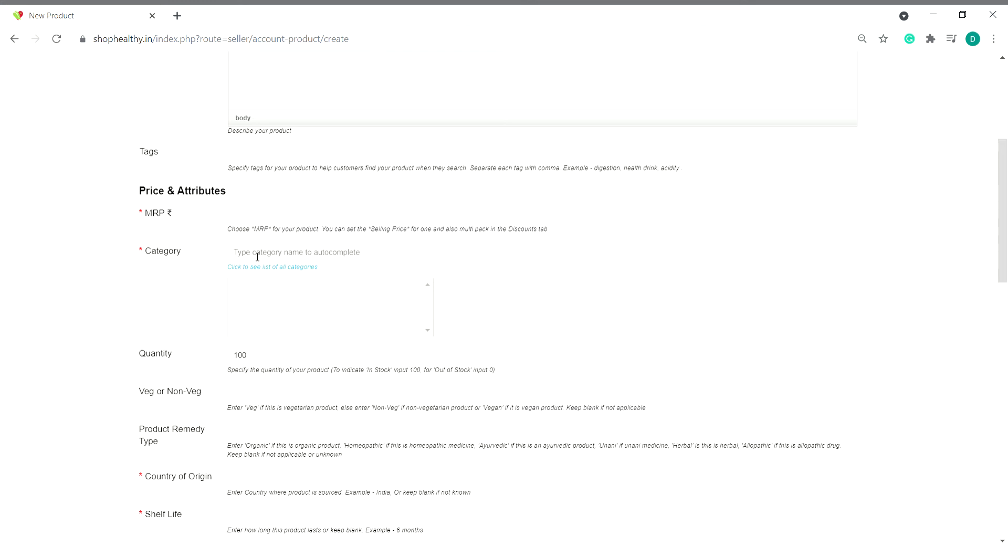
type("juice")
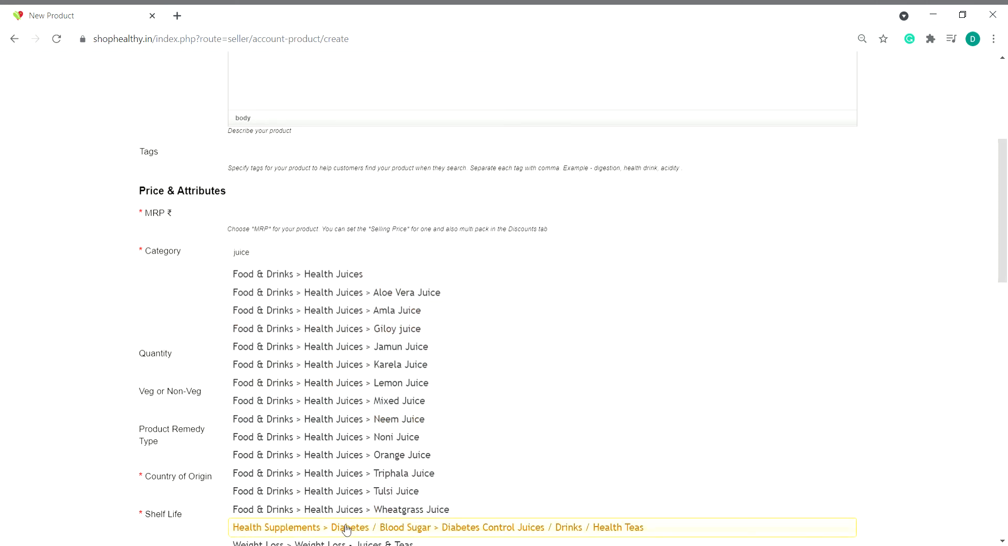
left_click(350, 509)
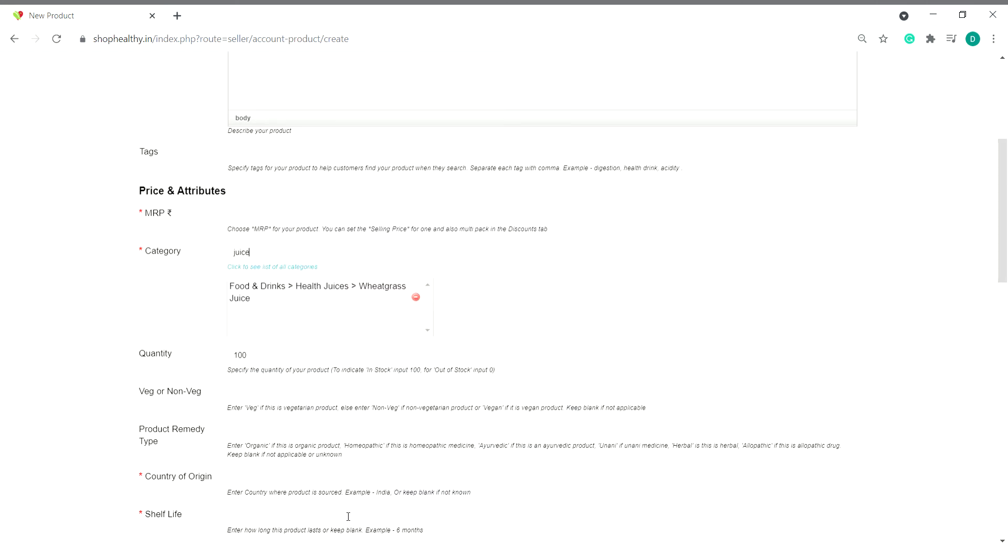
View the list of all categories, and examine the new product's remaining fields down to the reviewer message
left_click(261, 268)
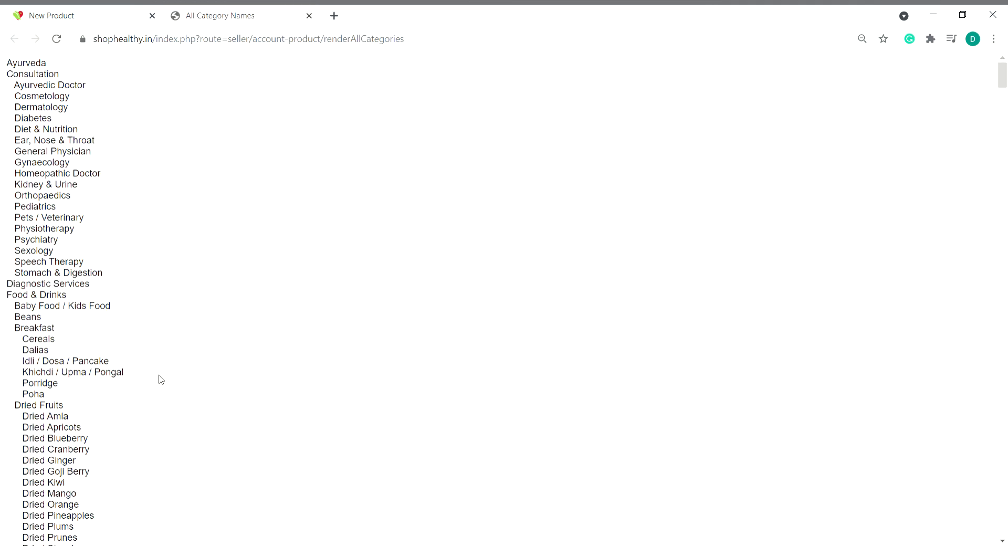
left_click(71, 11)
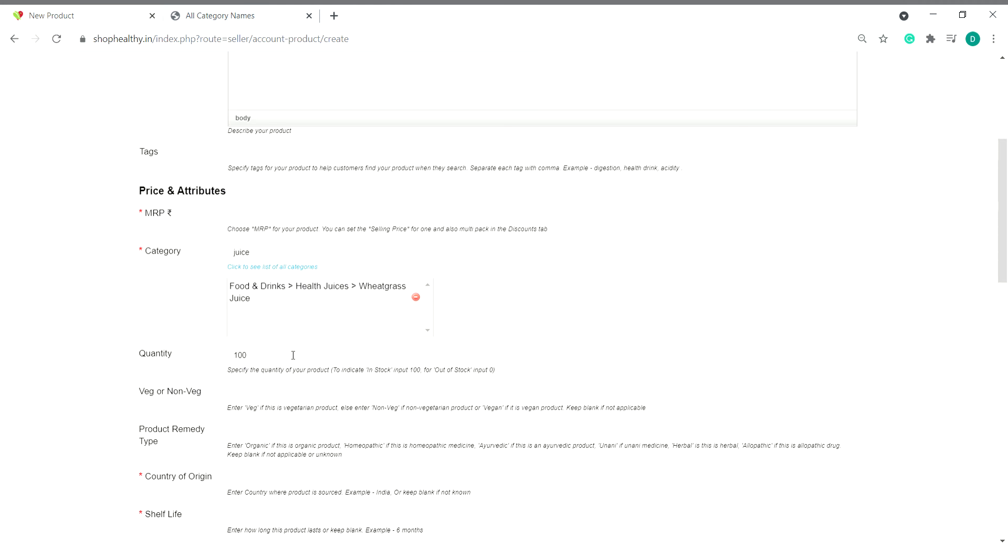
scroll(276, 355, "down", 3)
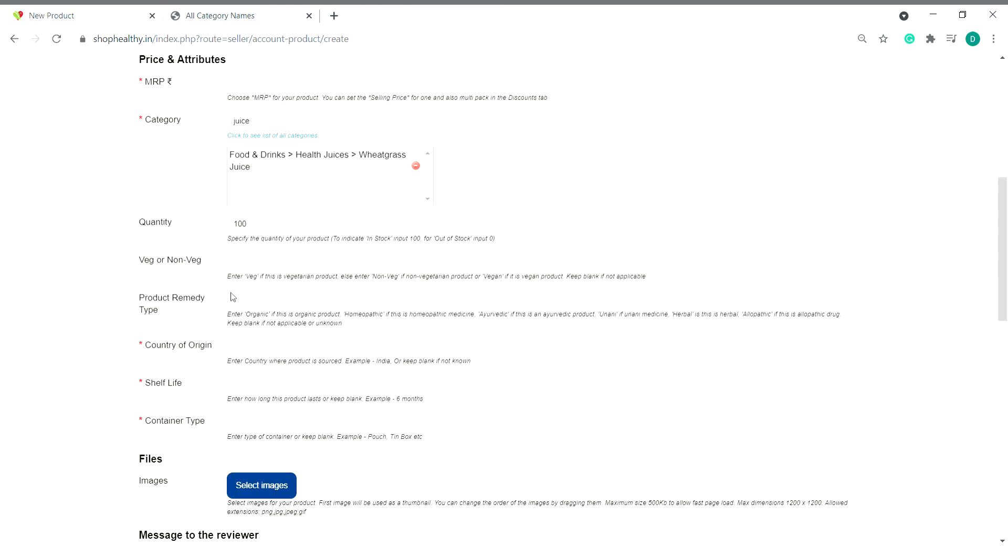
scroll(234, 296, "down", 3)
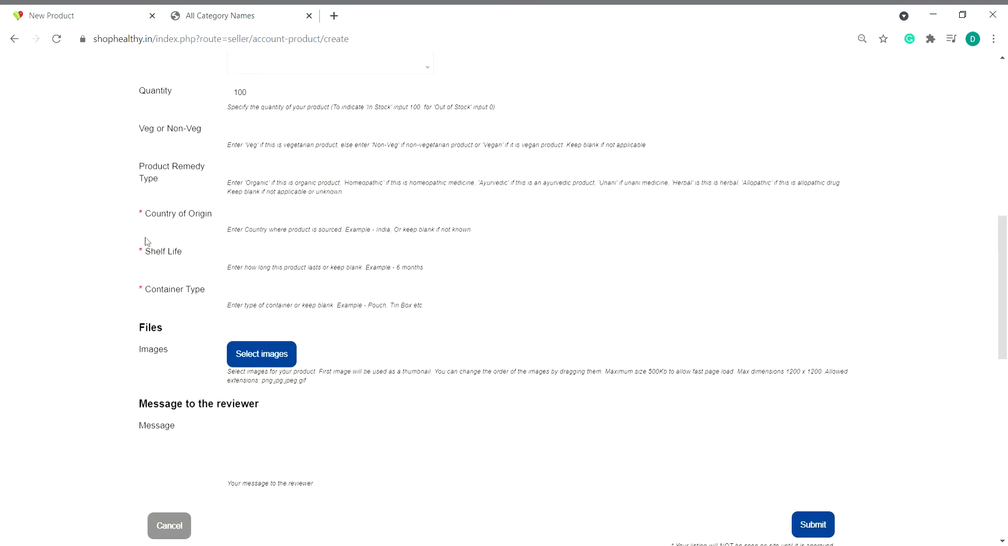
scroll(229, 358, "down", 2)
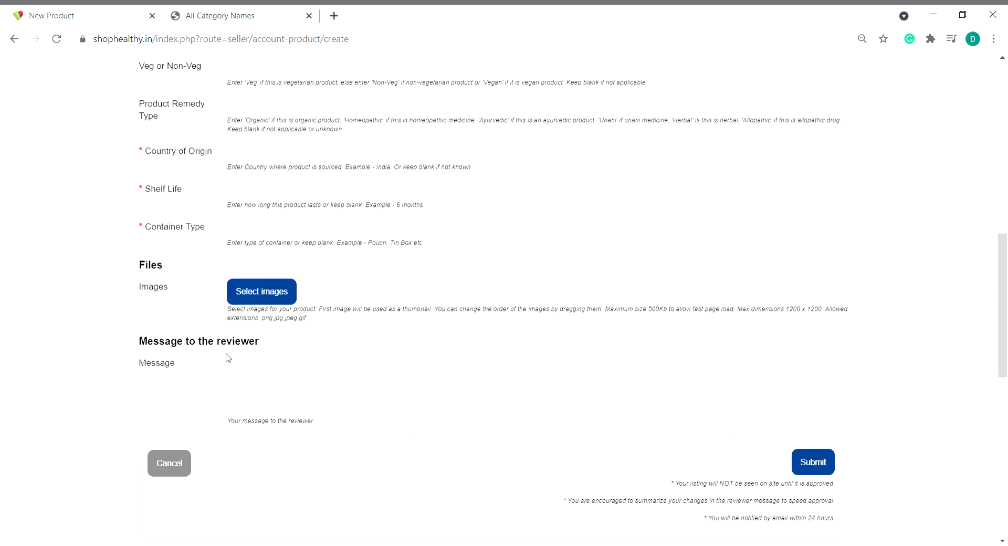
Examine the new product's image, data and offer sections, and return to the seller dashboard without submitting the product
left_click(250, 297)
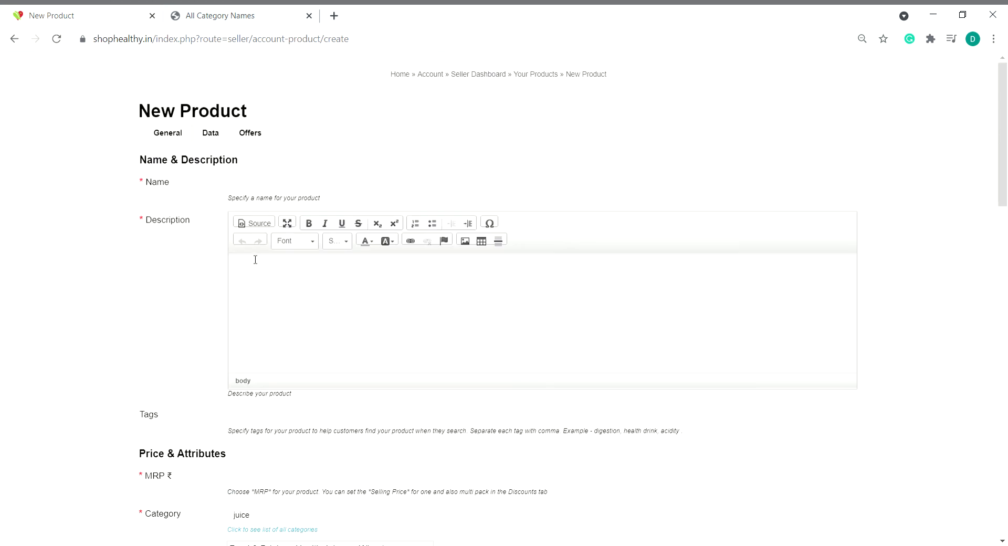
left_click(210, 132)
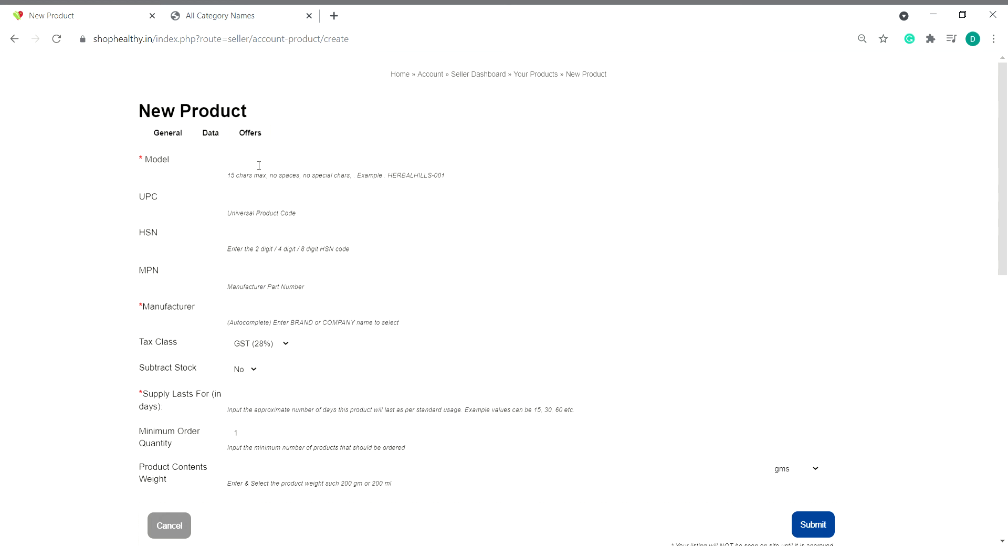
scroll(454, 174, "down", 2)
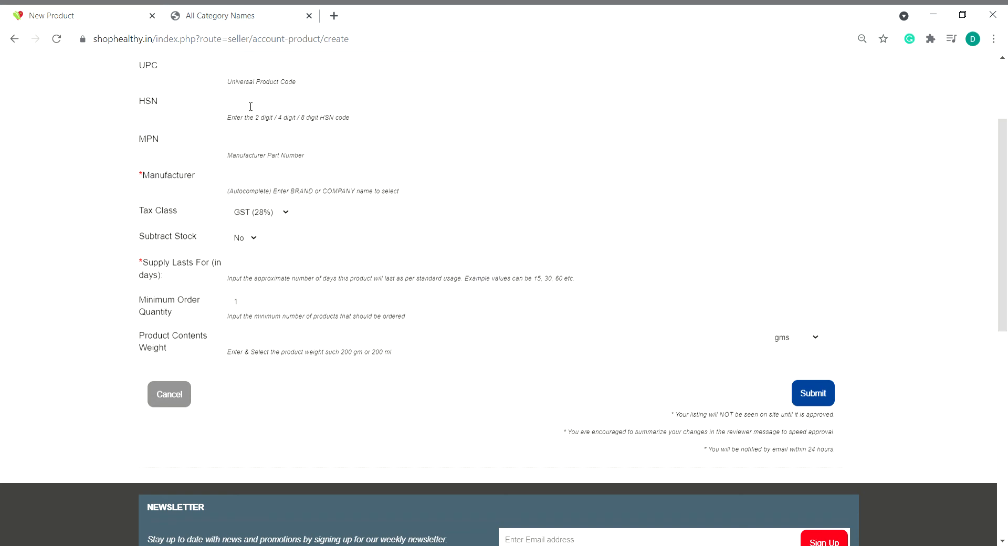
scroll(320, 218, "up", 3)
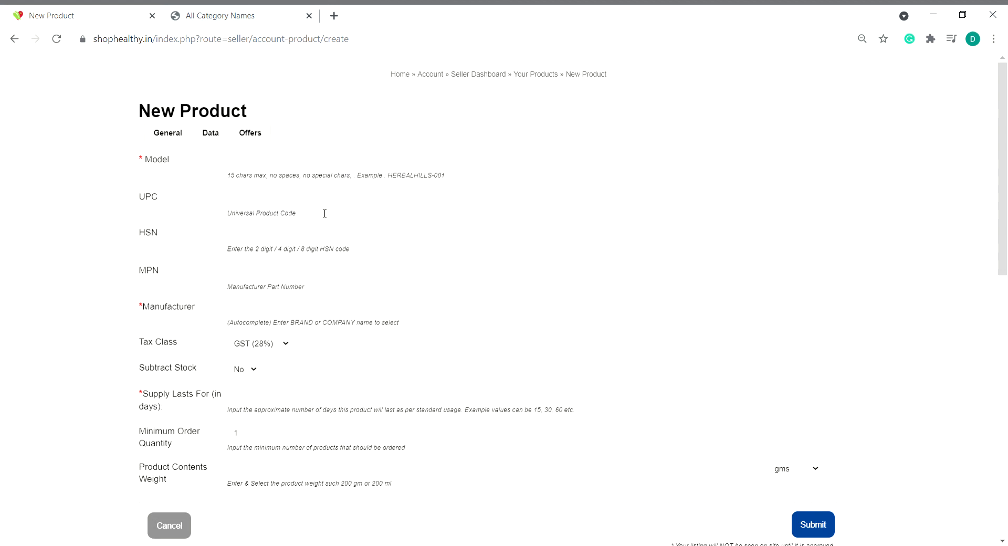
left_click(255, 136)
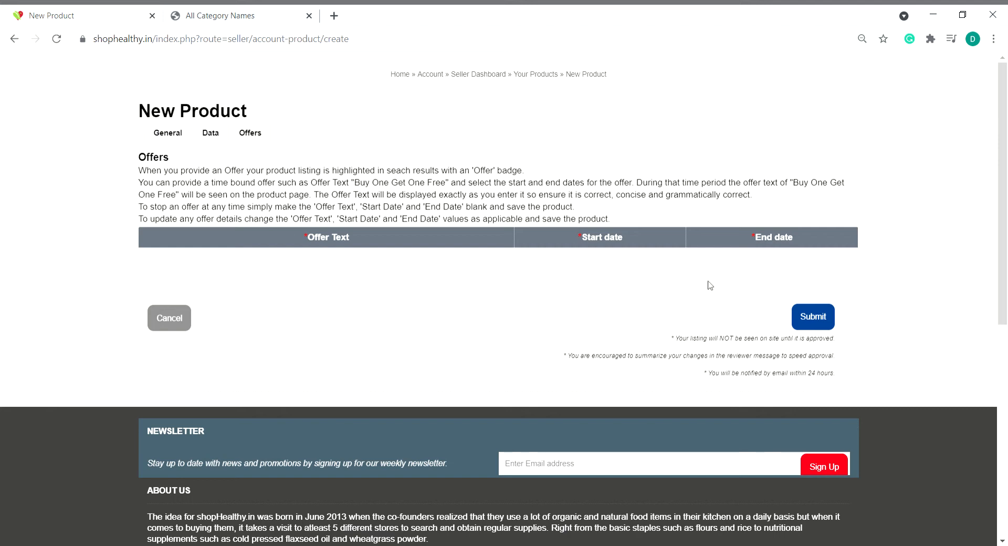
left_click(221, 135)
scroll(454, 250, "down", 3)
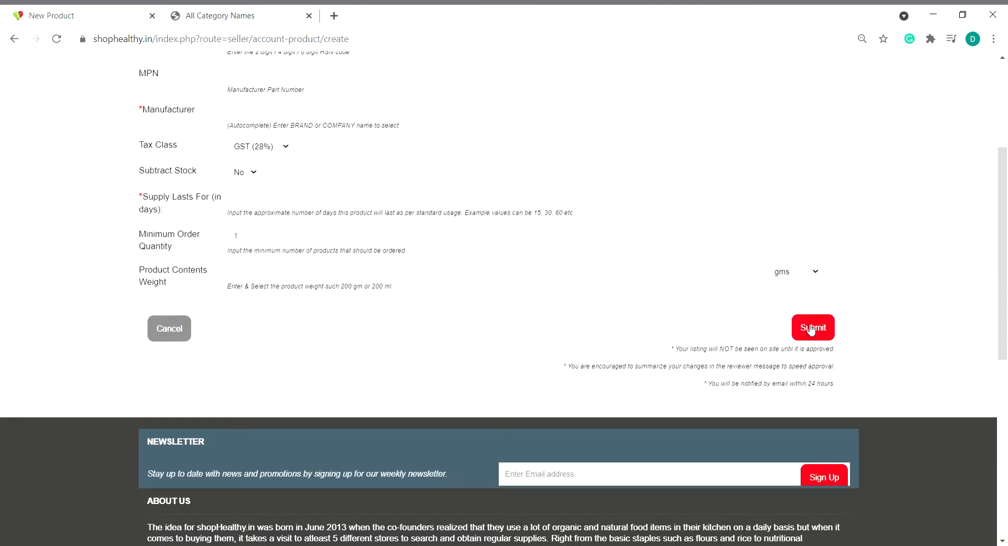
scroll(252, 273, "up", 4)
left_click(472, 80)
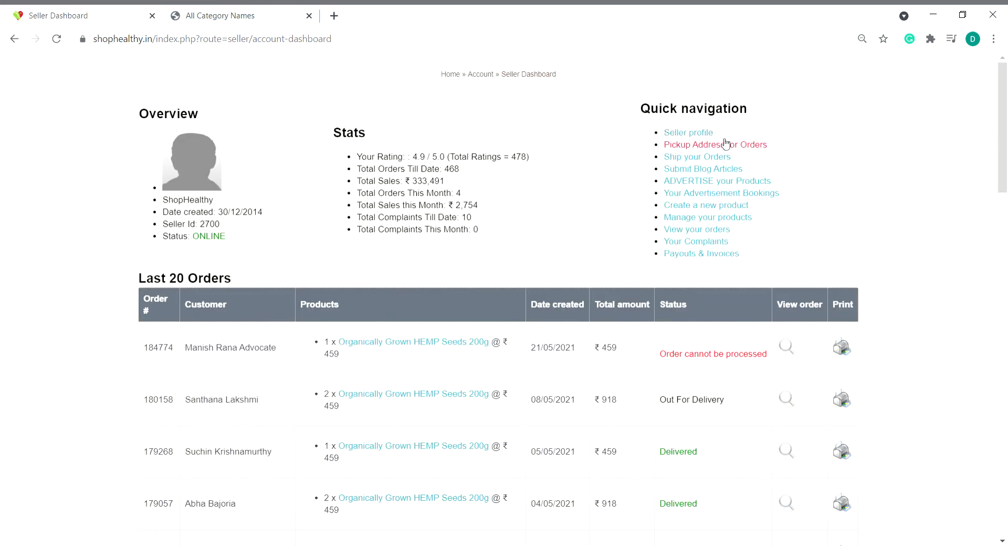
Open the product management list and look through the listed products with their prices, quantities, availability and actions
left_click(697, 222)
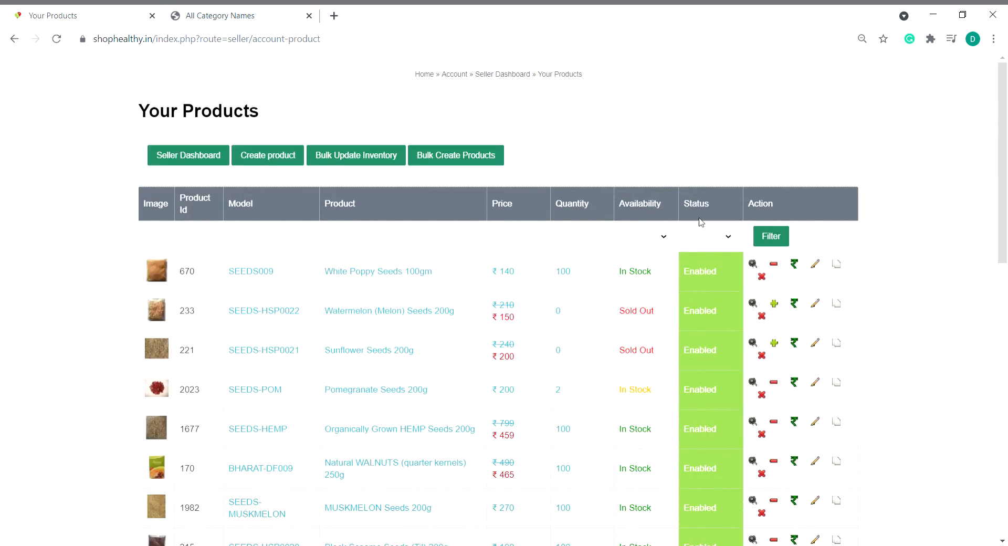
scroll(700, 222, "down", 4)
scroll(698, 222, "up", 3)
scroll(312, 225, "down", 2)
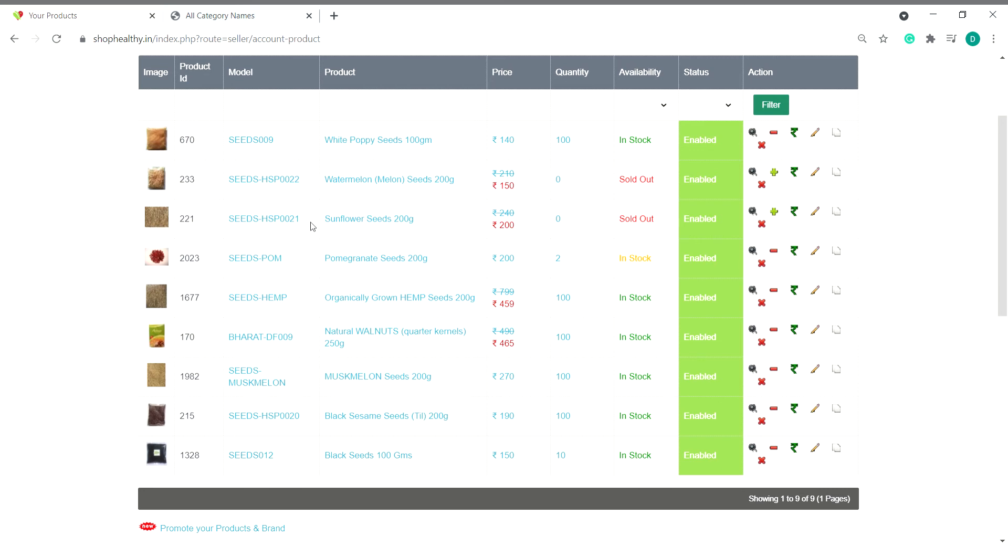
scroll(342, 173, "up", 3)
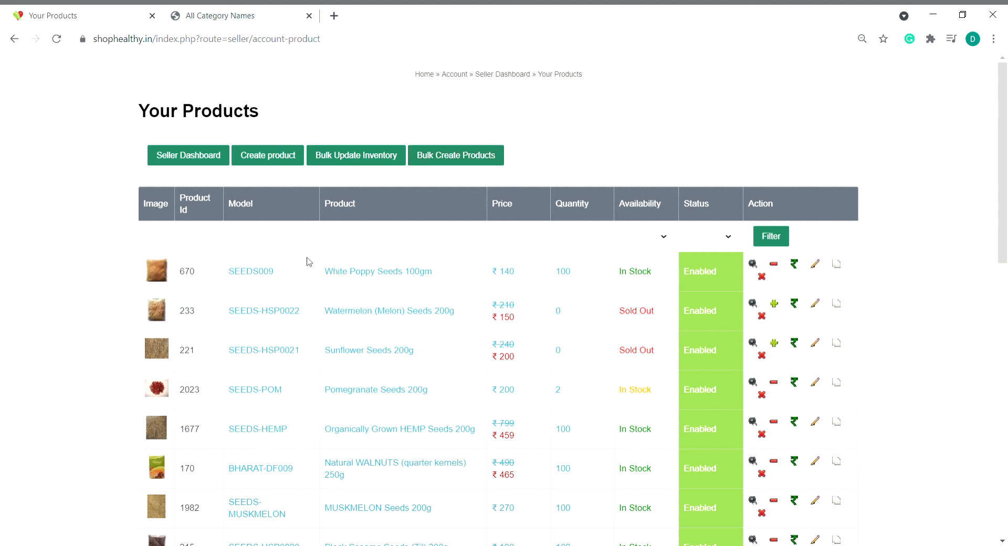
scroll(399, 278, "down", 1)
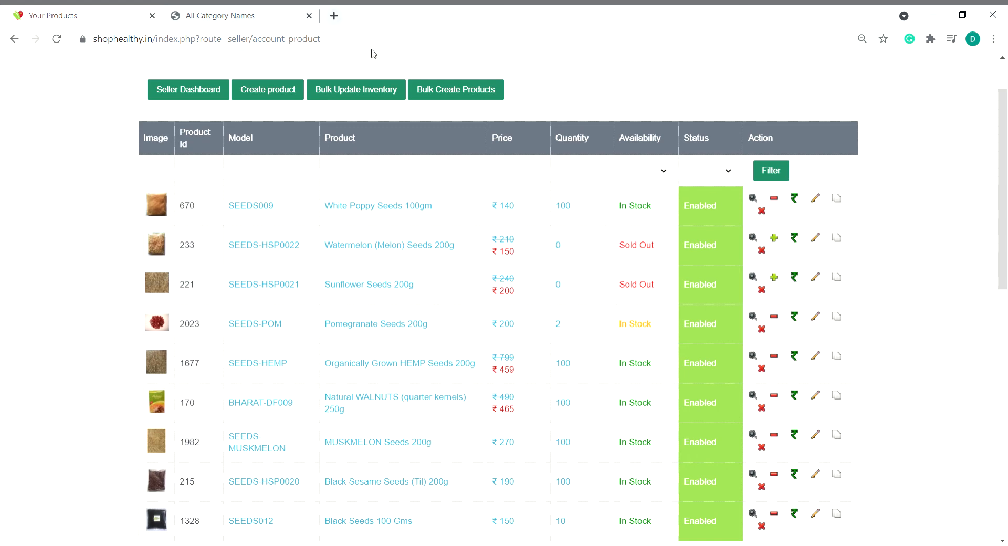
View the store page of White Poppy Seeds 100gm, and return to the product list
left_click(753, 199)
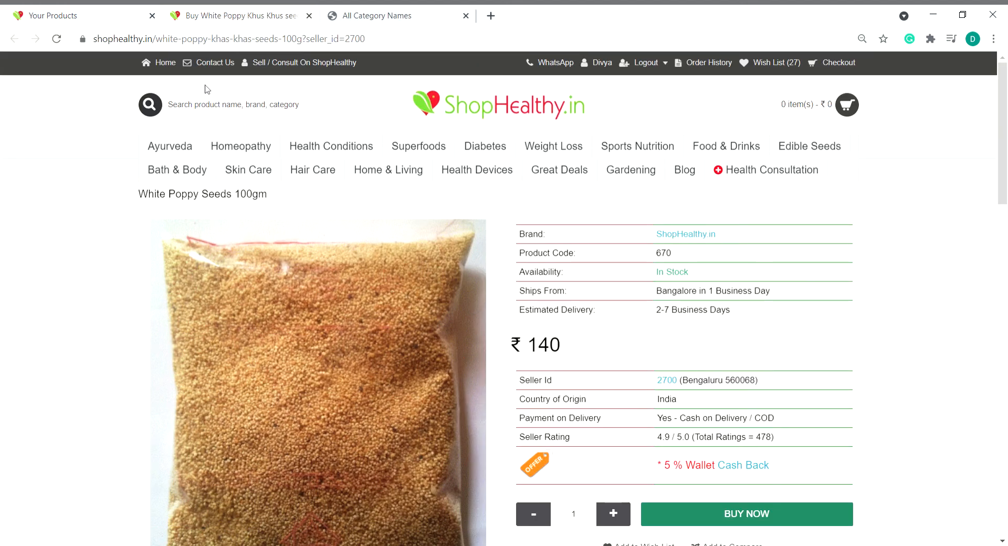
scroll(620, 326, "down", 3)
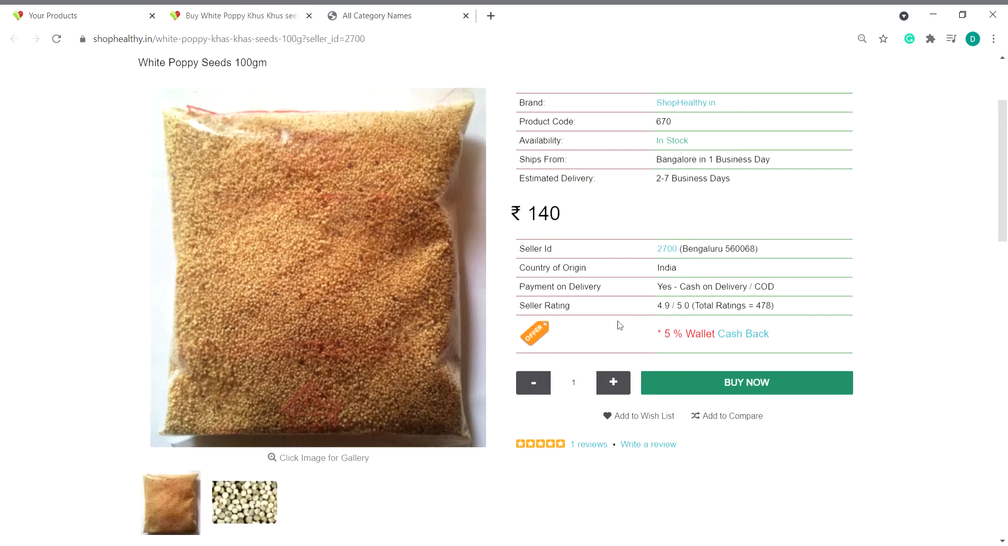
left_click(73, 13)
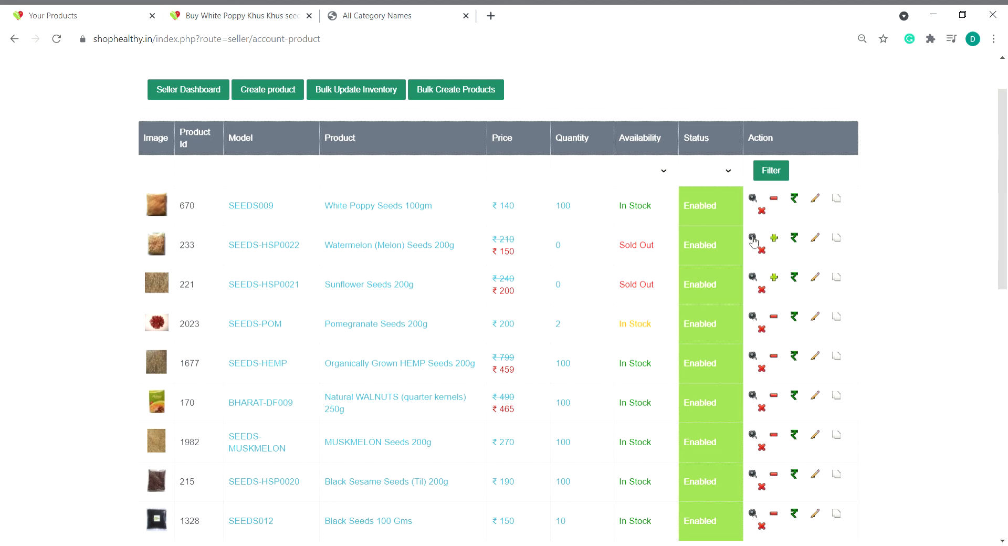
Mark White Poppy Seeds 100gm as sold out, check its store page and return to the product list
left_click(775, 199)
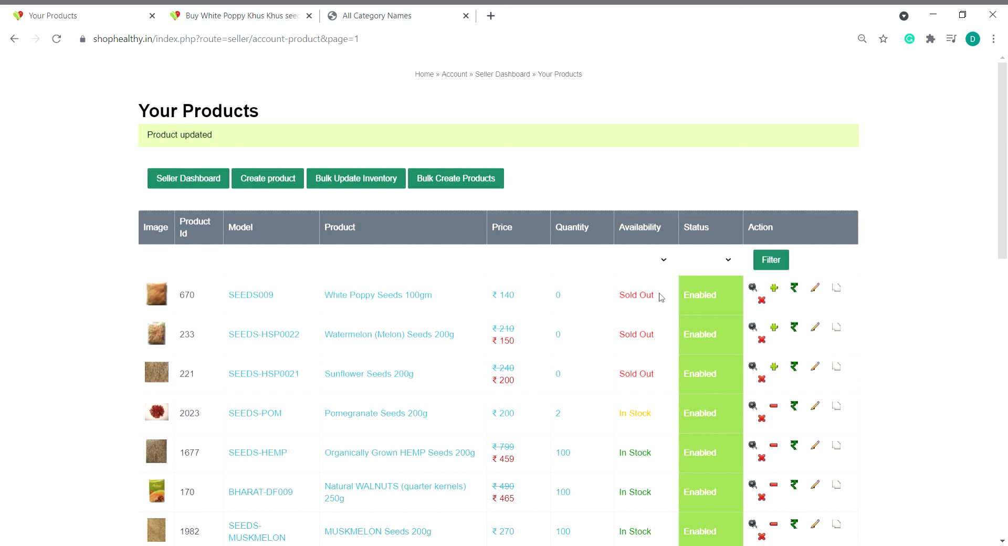
left_click(754, 288)
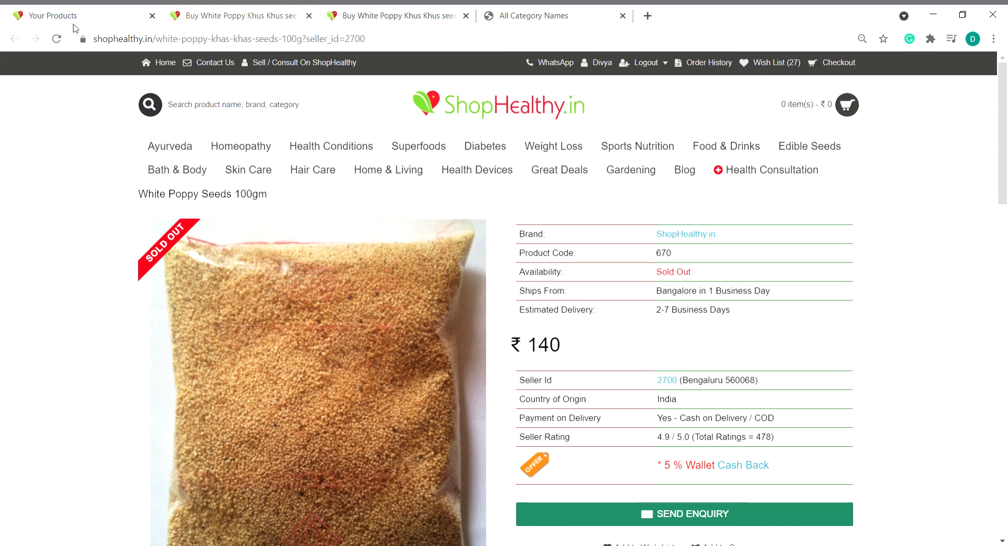
left_click(71, 16)
Put White Poppy Seeds 100gm back in stock with a quantity of 50, and submit the inventory update
scroll(807, 246, "down", 3)
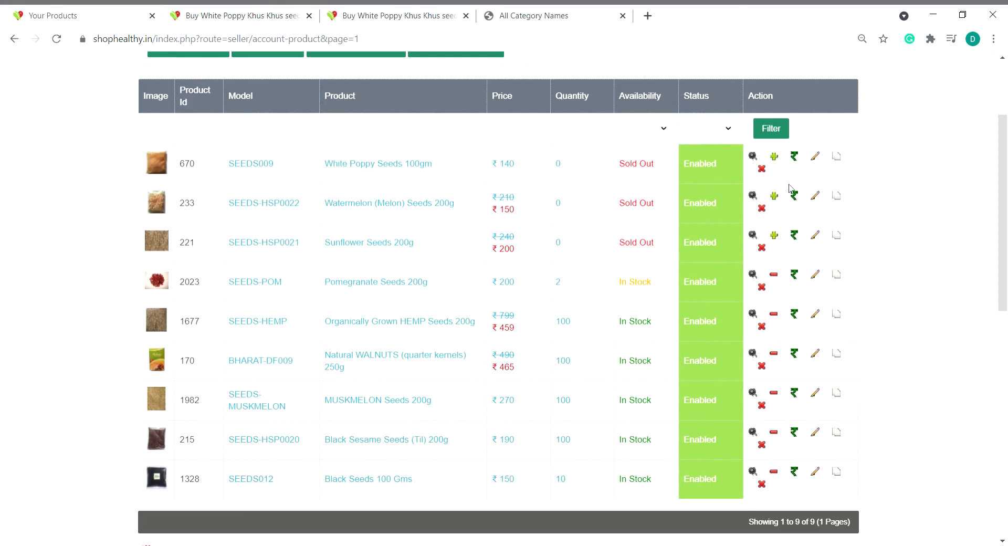
left_click(777, 158)
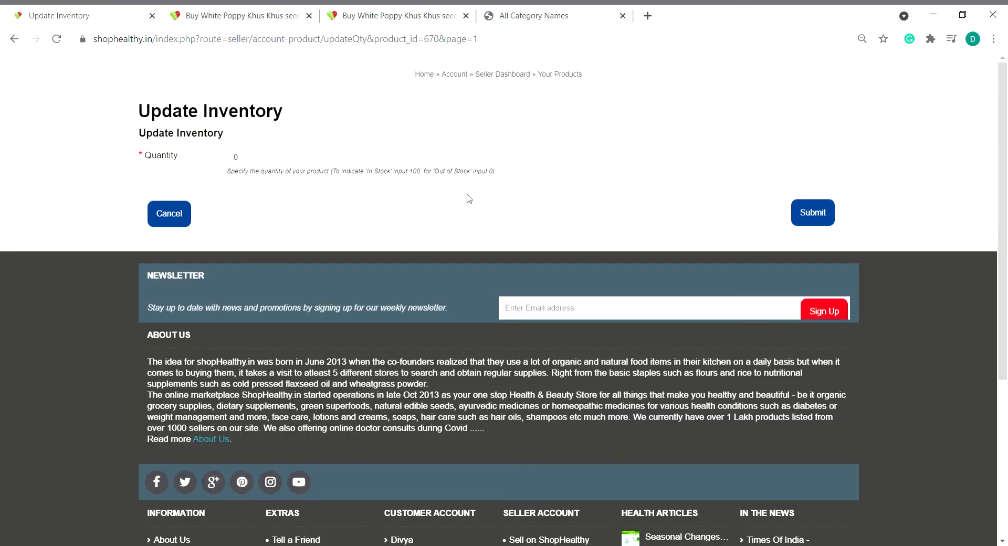
double_click(248, 162)
type("50")
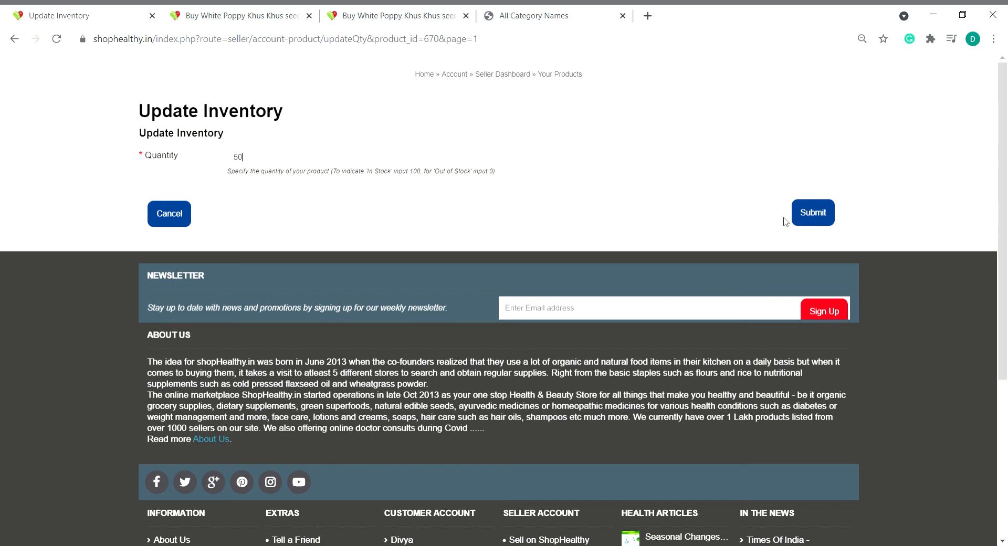
left_click(817, 210)
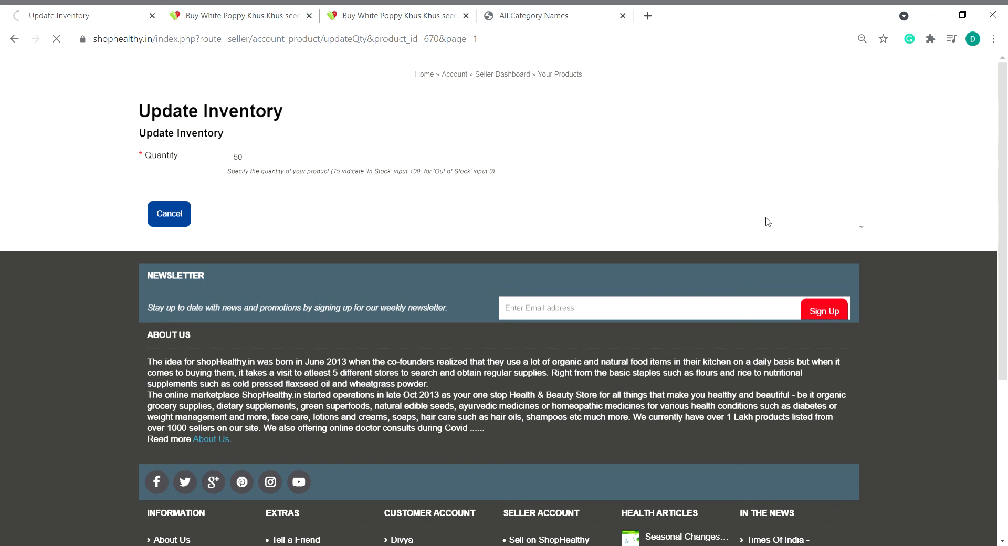
Set the MRP of White Poppy Seeds 100gm to ₹100, and submit the price update
scroll(699, 200, "down", 2)
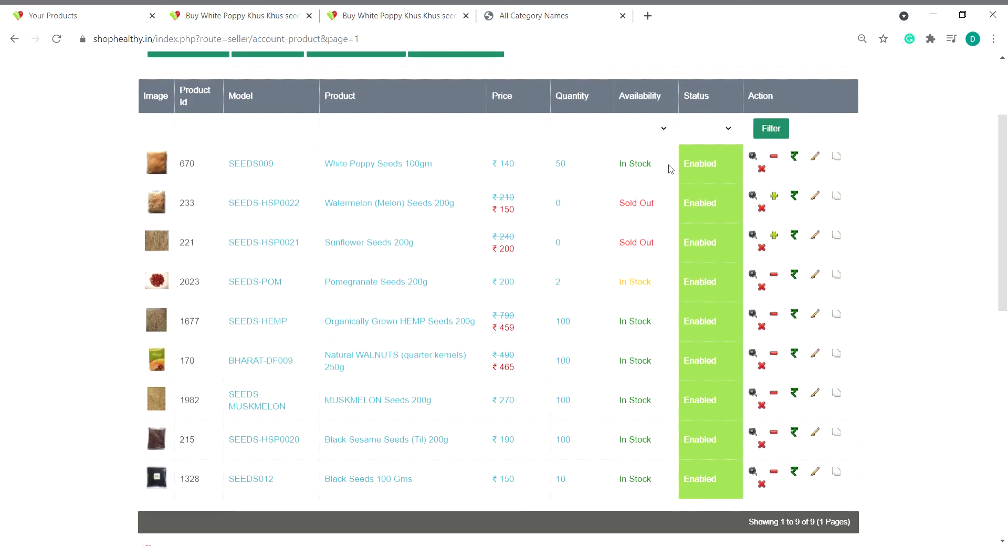
left_click(796, 156)
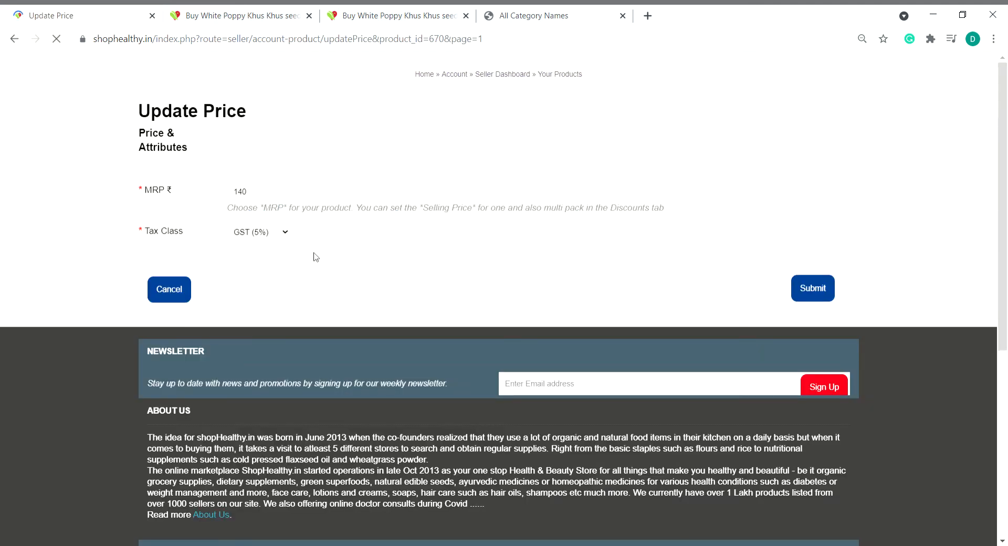
double_click(268, 197)
type("100")
left_click(811, 288)
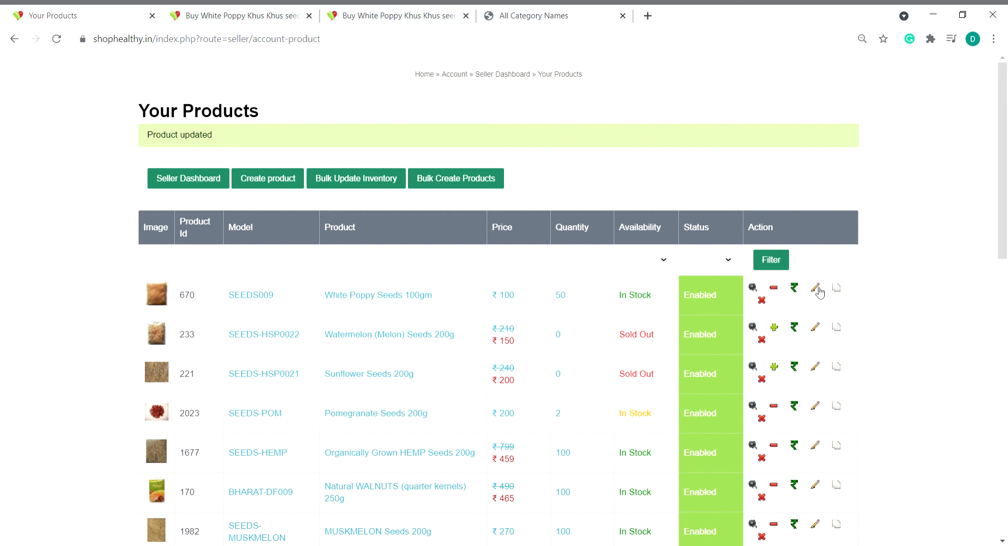
Look through the general details and images in the edit form of White Poppy Seeds 100gm, and cancel without changes
scroll(820, 292, "down", 2)
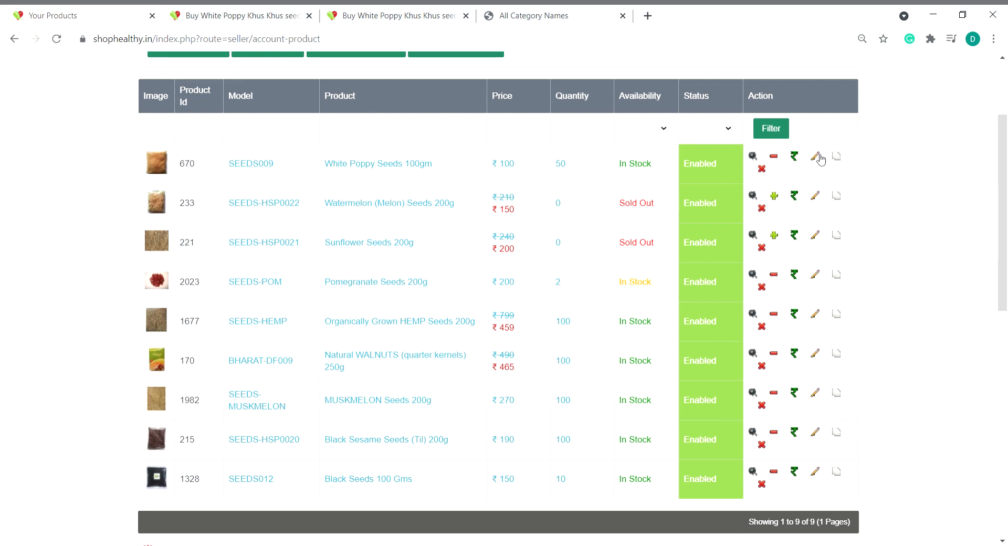
left_click(820, 160)
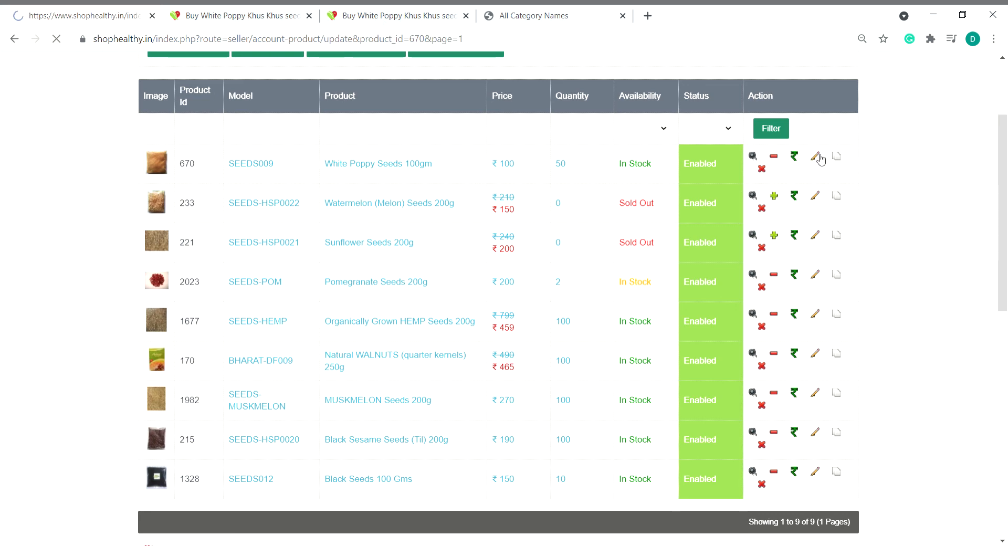
scroll(299, 204, "down", 2)
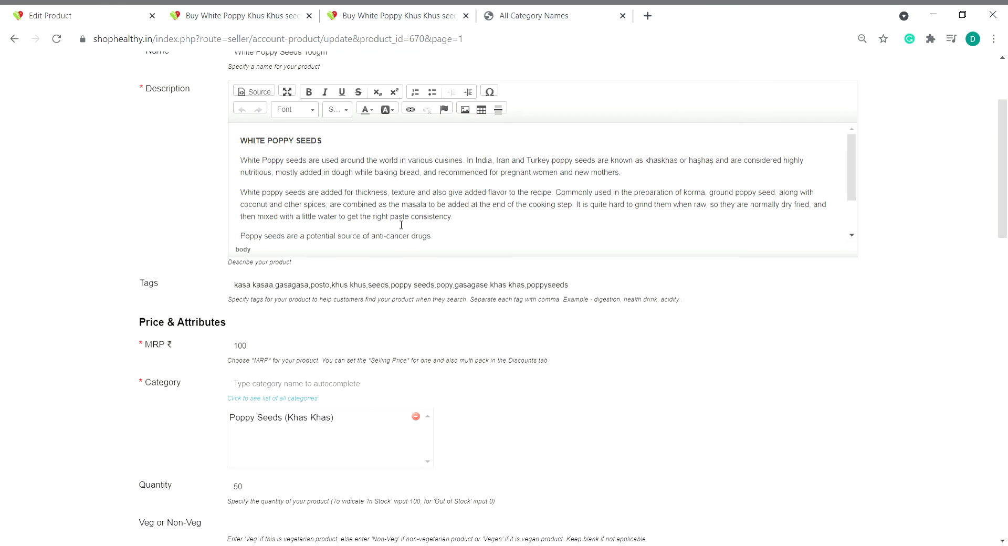
scroll(390, 291, "down", 5)
scroll(390, 291, "down", 5)
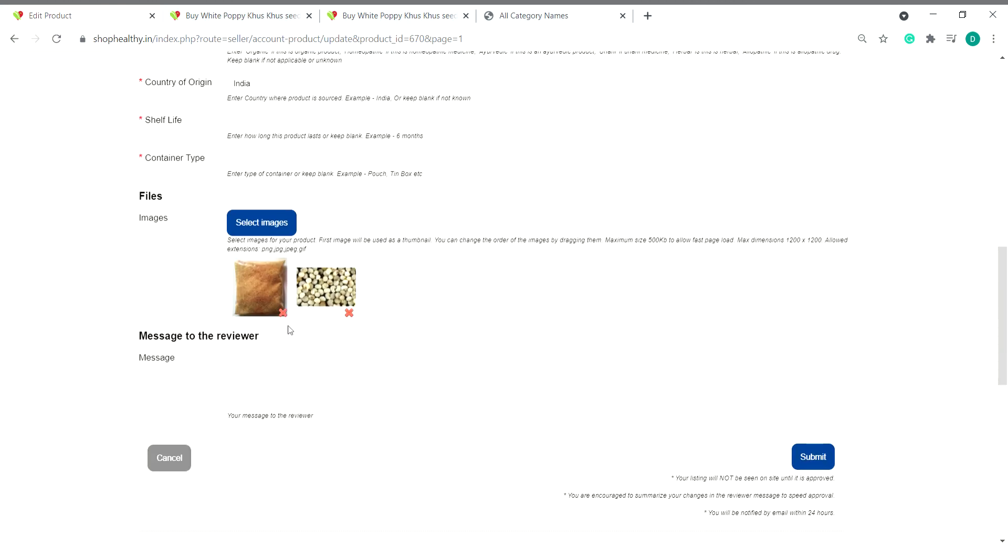
scroll(313, 322, "up", 10)
scroll(284, 199, "up", 2)
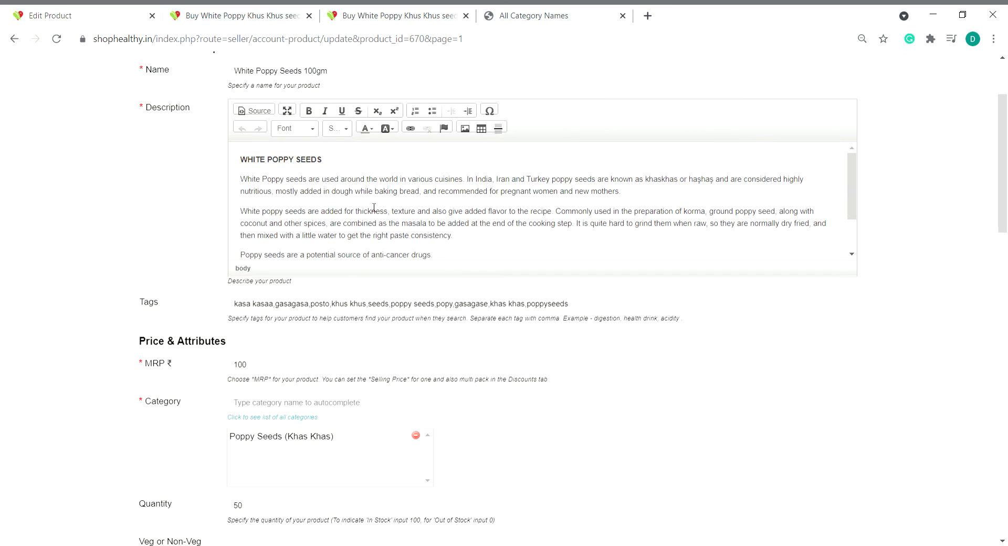
scroll(427, 376, "down", 14)
left_click(173, 460)
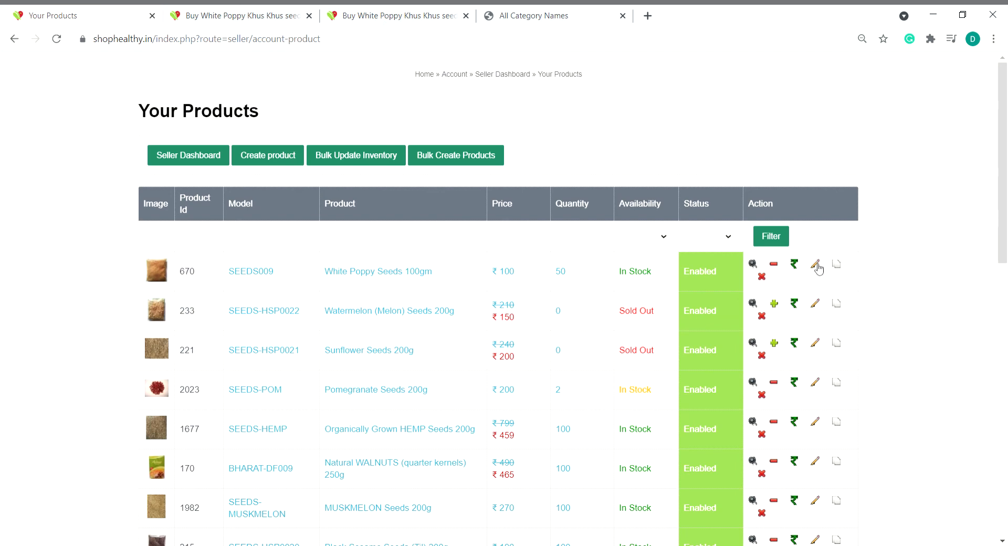
Look through the general and data details in the clone form of White Poppy Seeds 100gm, and cancel without cloning
scroll(788, 236, "down", 3)
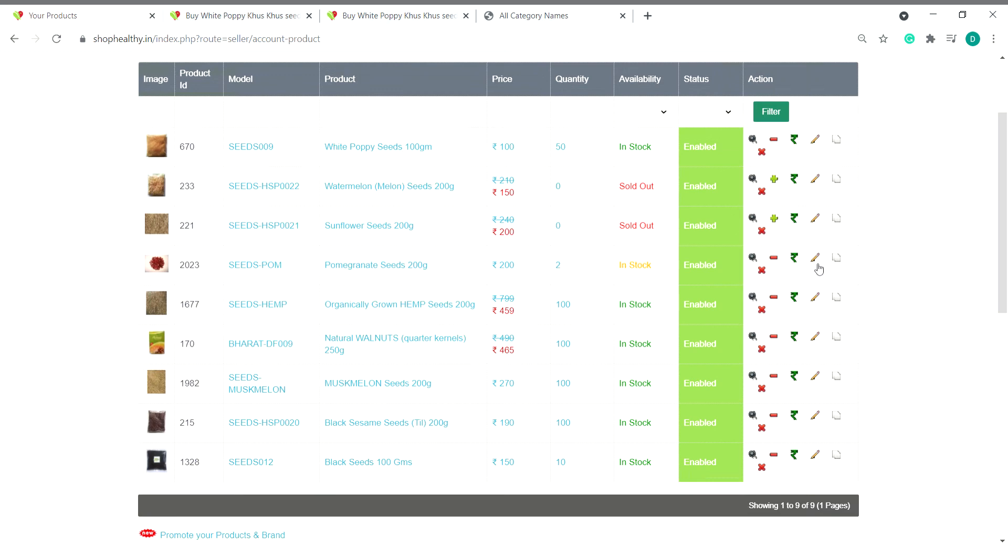
scroll(708, 139, "up", 1)
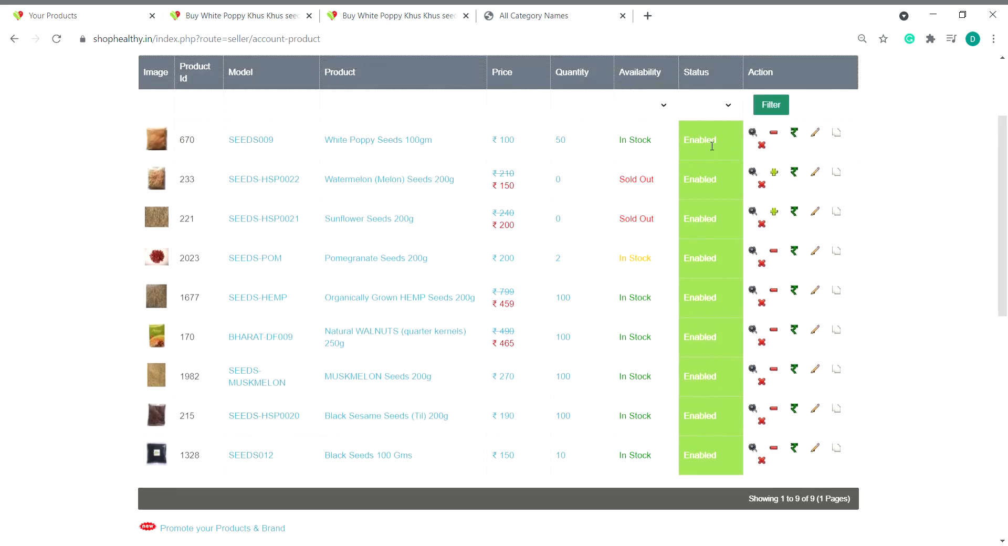
left_click(842, 139)
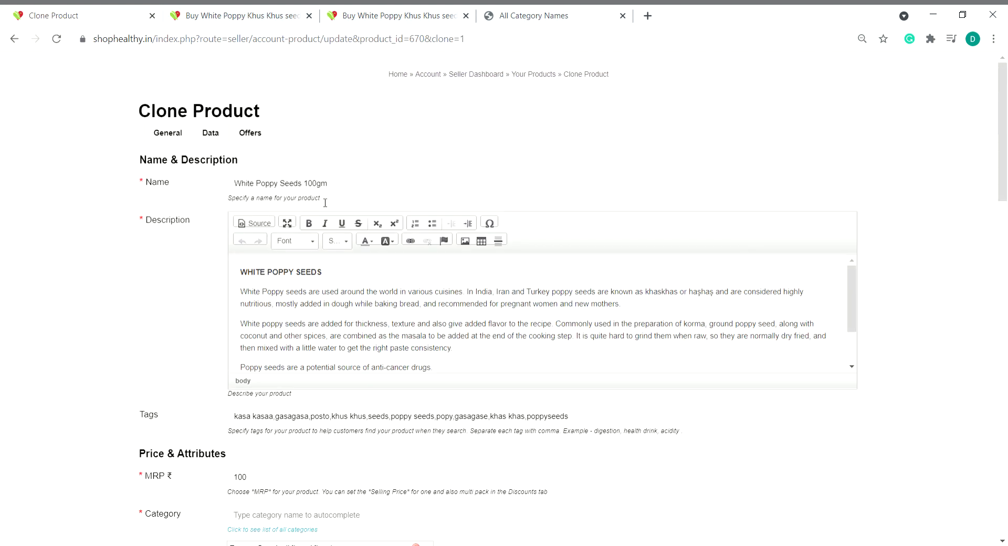
scroll(344, 195, "down", 5)
scroll(346, 286, "down", 3)
scroll(329, 262, "up", 5)
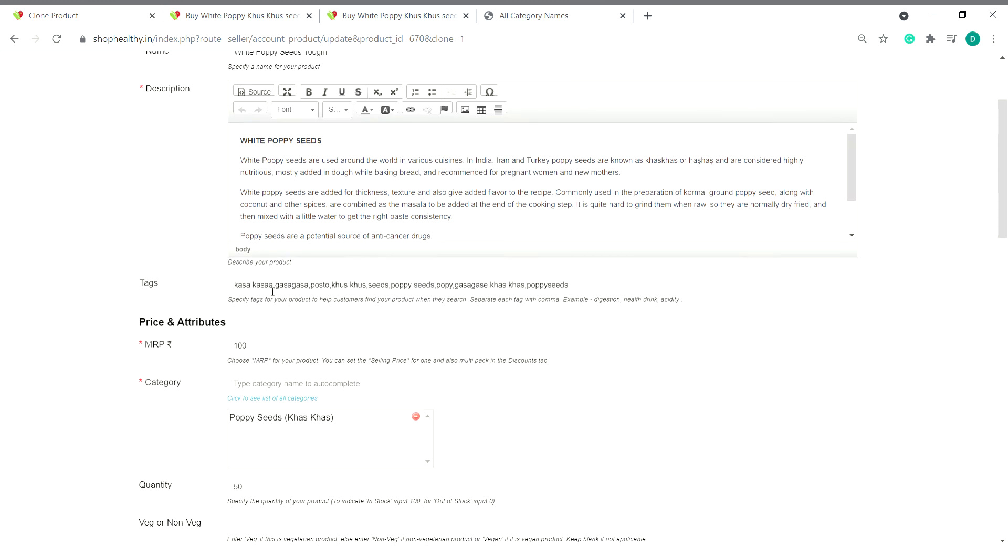
scroll(376, 290, "up", 3)
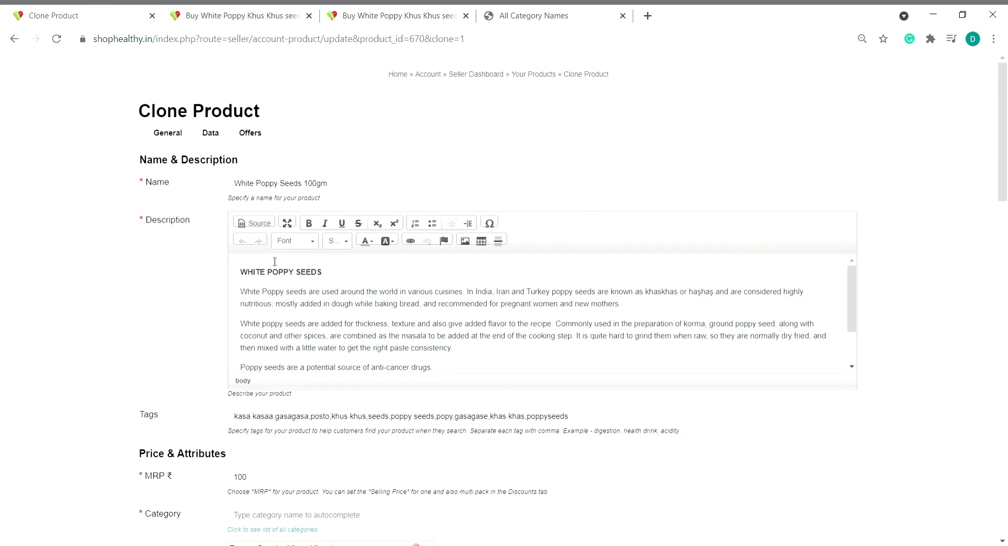
left_click(210, 133)
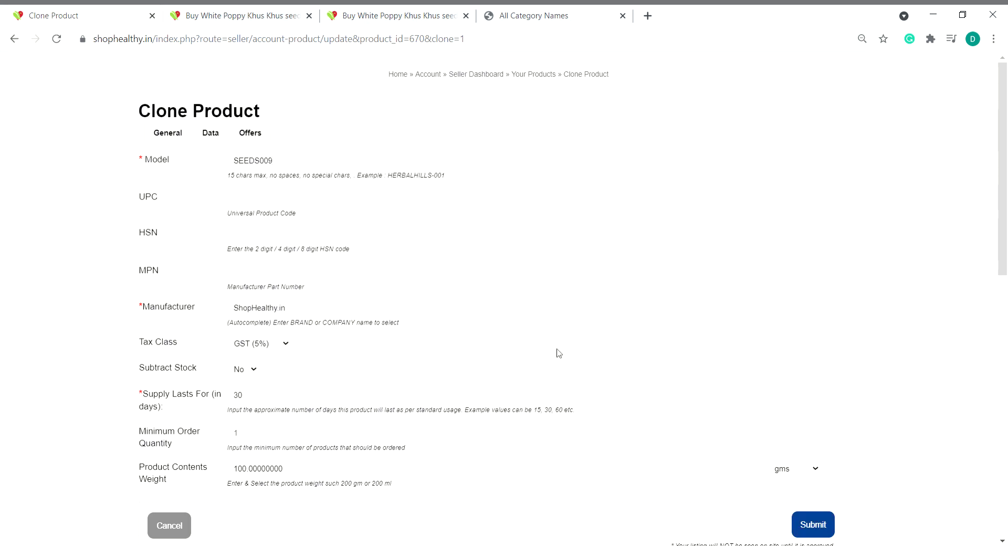
left_click(162, 534)
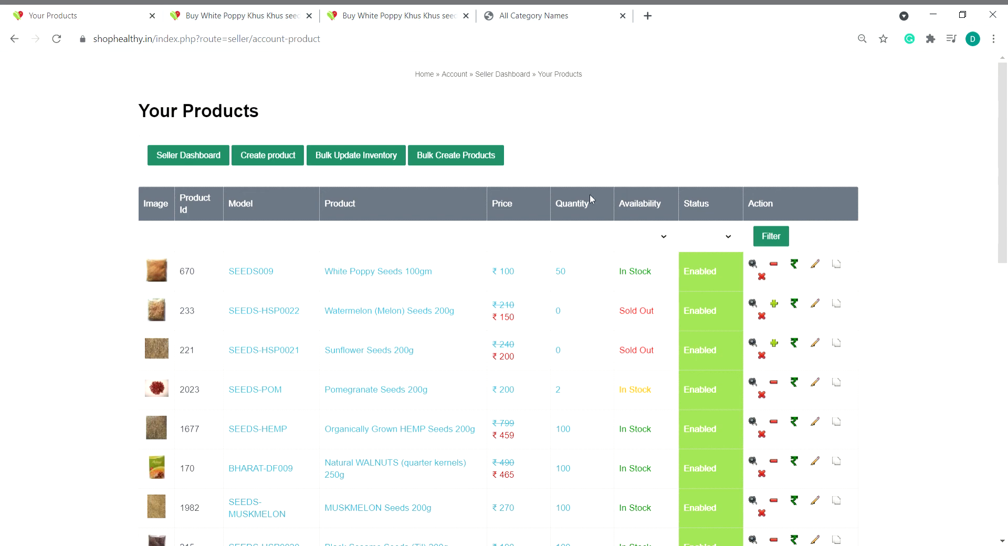
Open the seller's orders from the dashboard and examine the start and end date filters and the order list
left_click(508, 75)
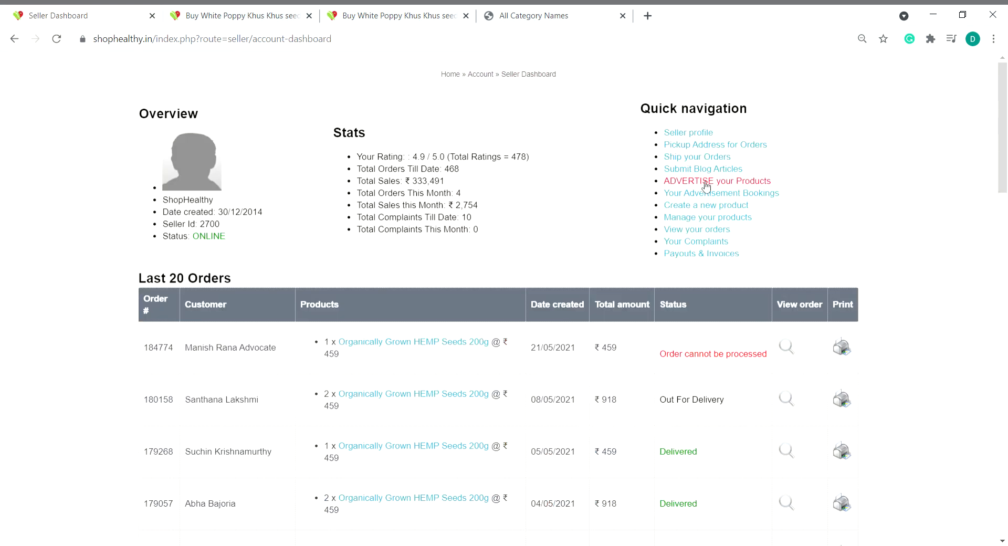
scroll(706, 187, "down", 1)
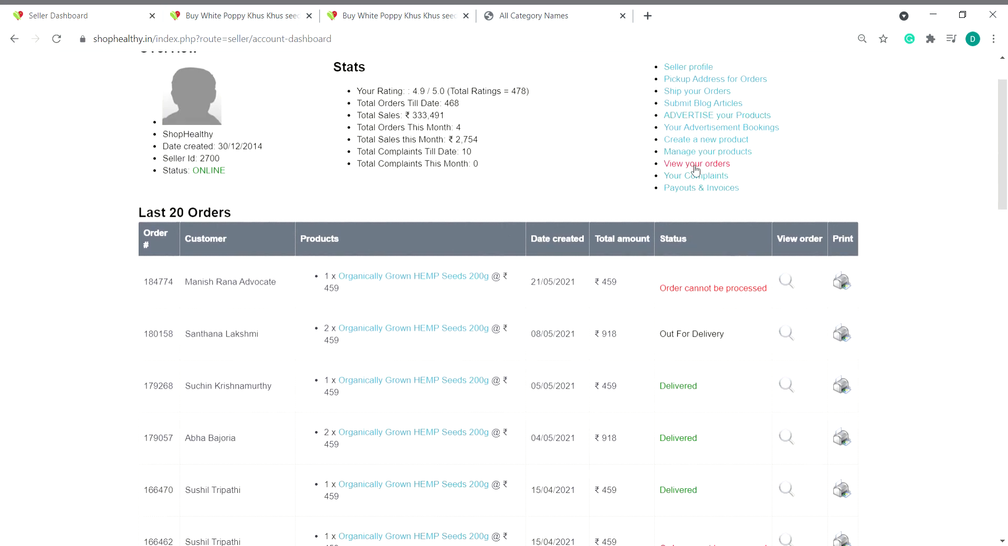
left_click(695, 164)
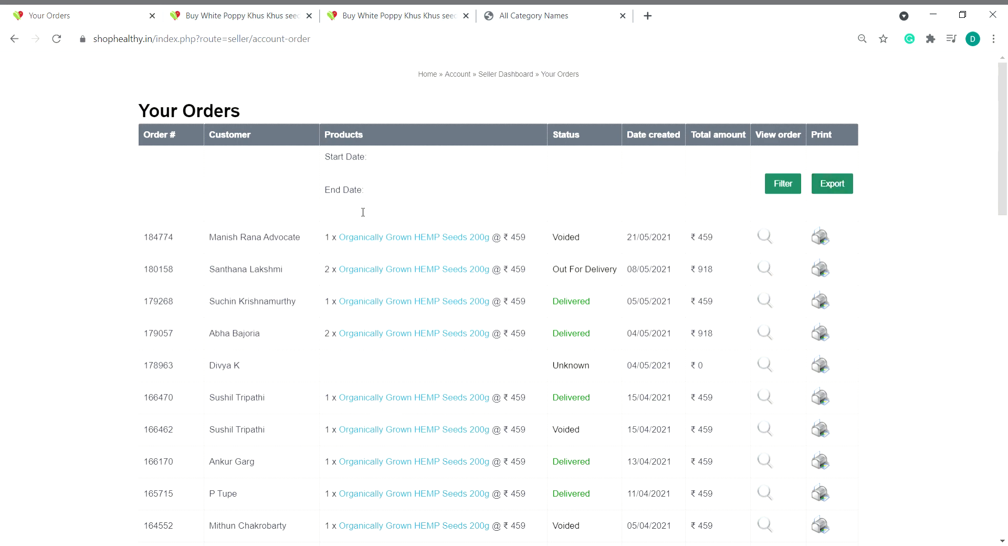
left_click(353, 179)
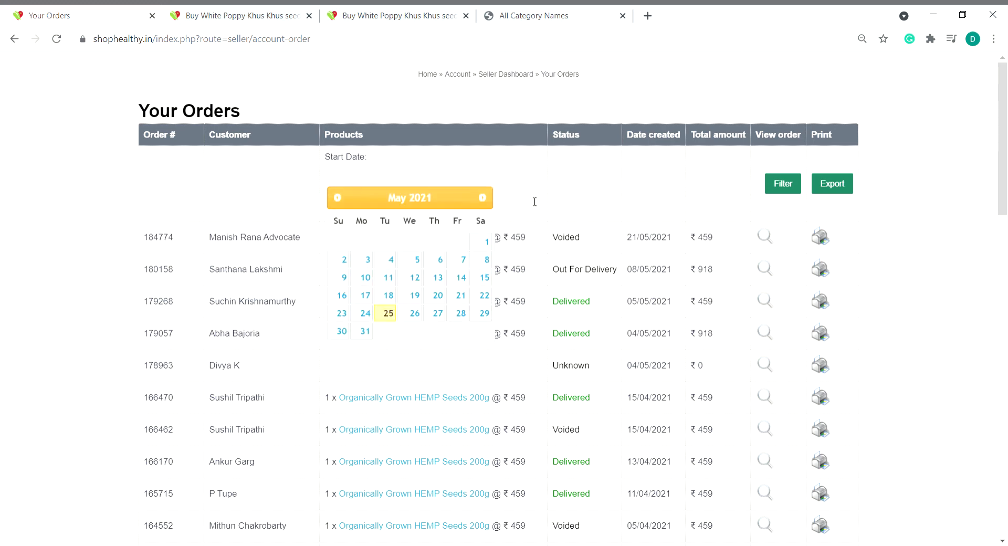
left_click(461, 205)
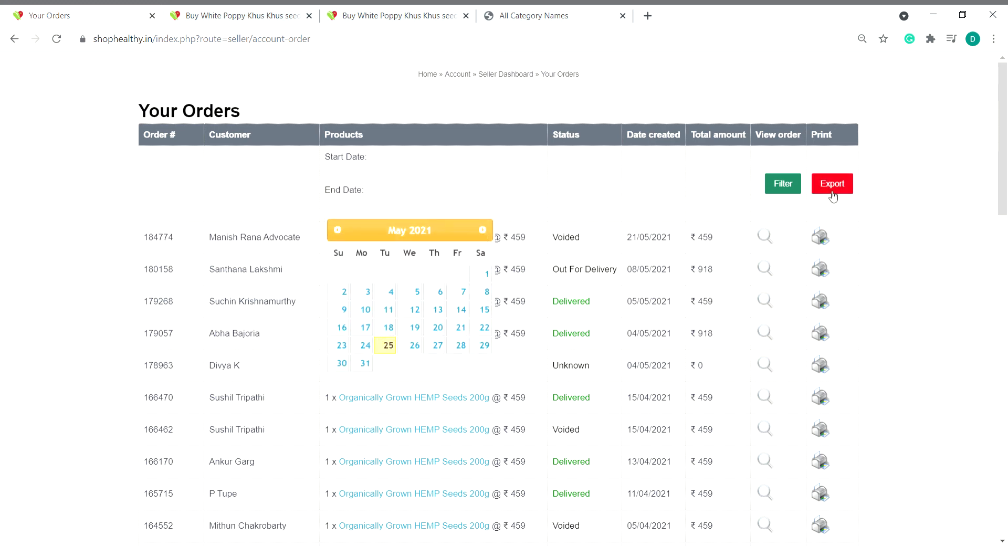
scroll(609, 334, "down", 10)
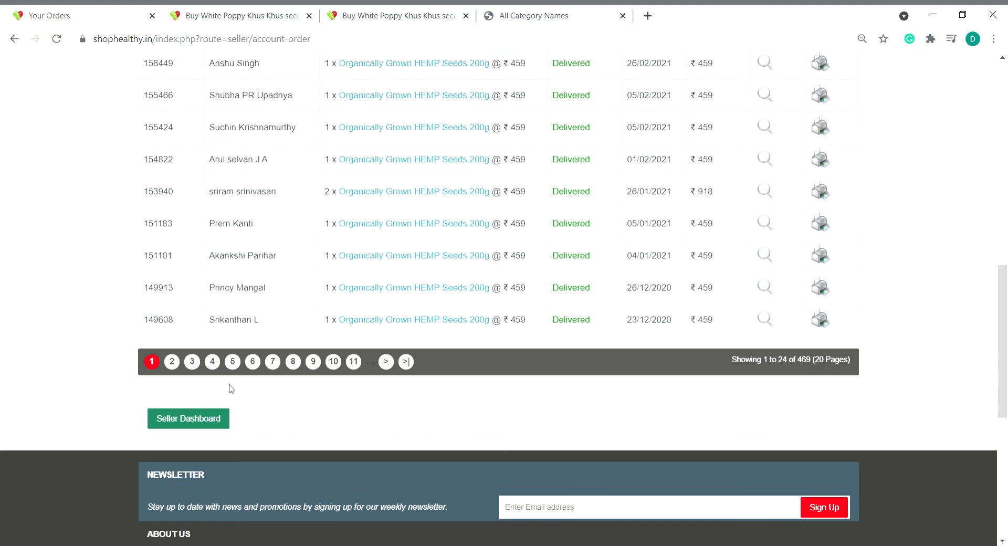
scroll(178, 290, "up", 10)
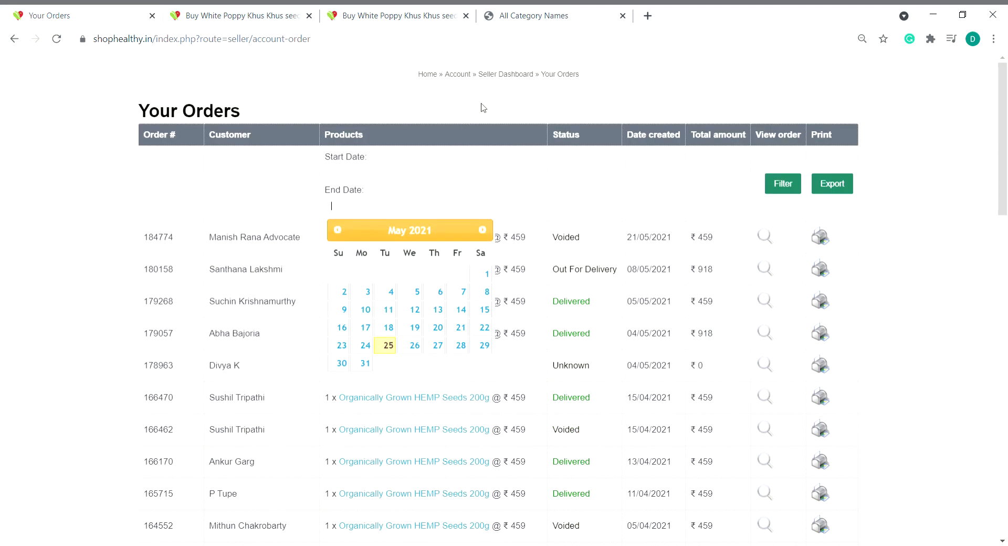
Go through the seller dashboard to the complaints list and open the details of the Apr 15 2021 complaint
left_click(512, 75)
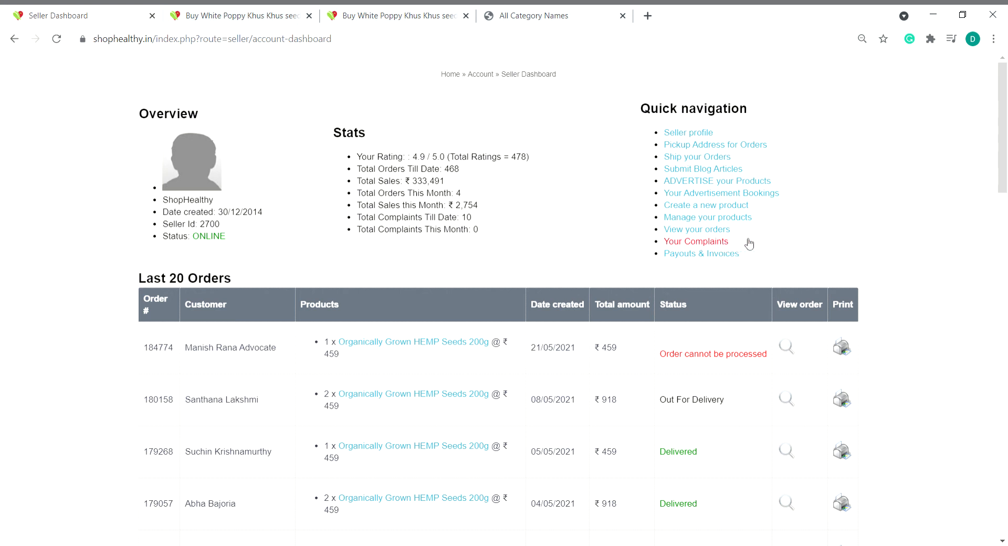
left_click(718, 248)
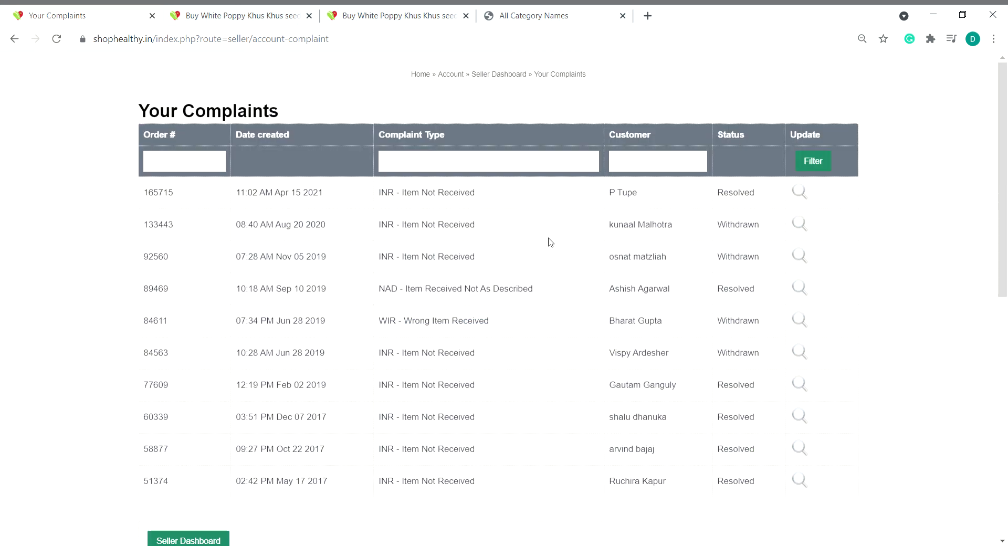
scroll(546, 242, "down", 1)
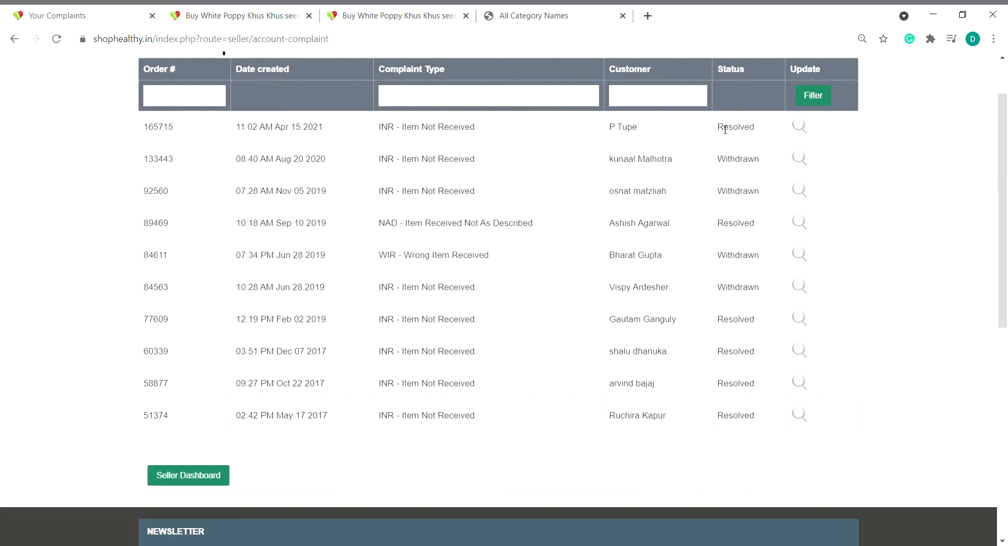
left_click(797, 129)
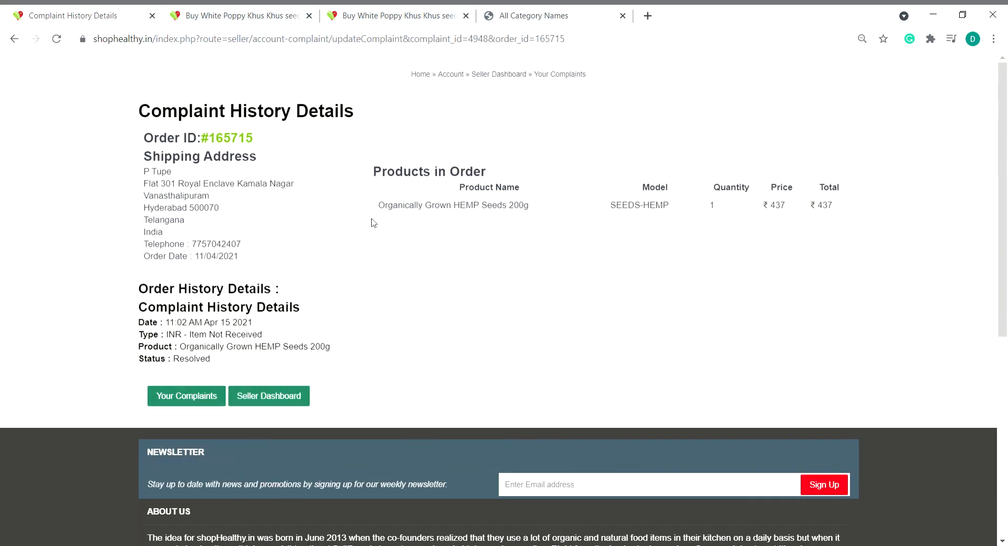
Read the complaint's history of comments, images and statuses, including the Apr 19 2021 reply, and return to the complaints list
scroll(322, 276, "down", 5)
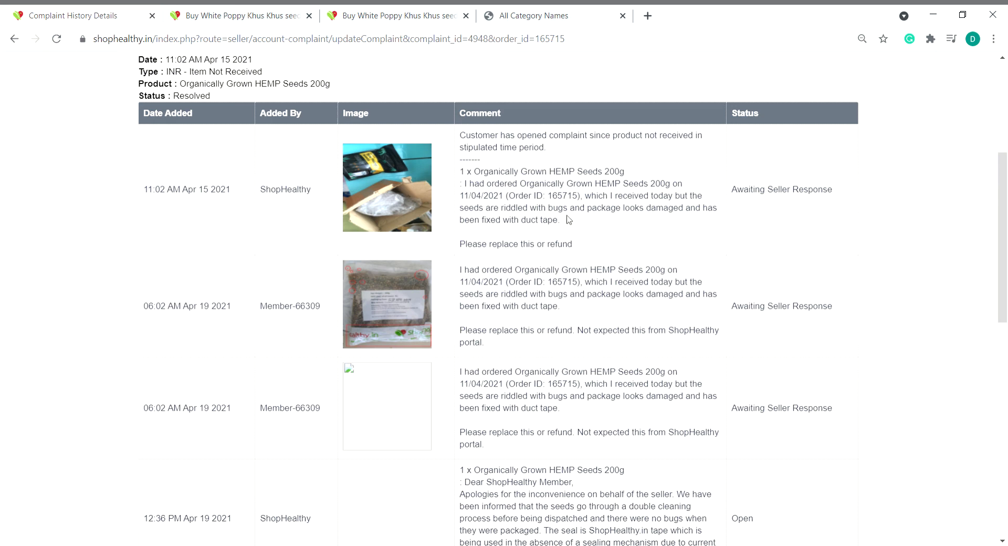
scroll(569, 215, "down", 1)
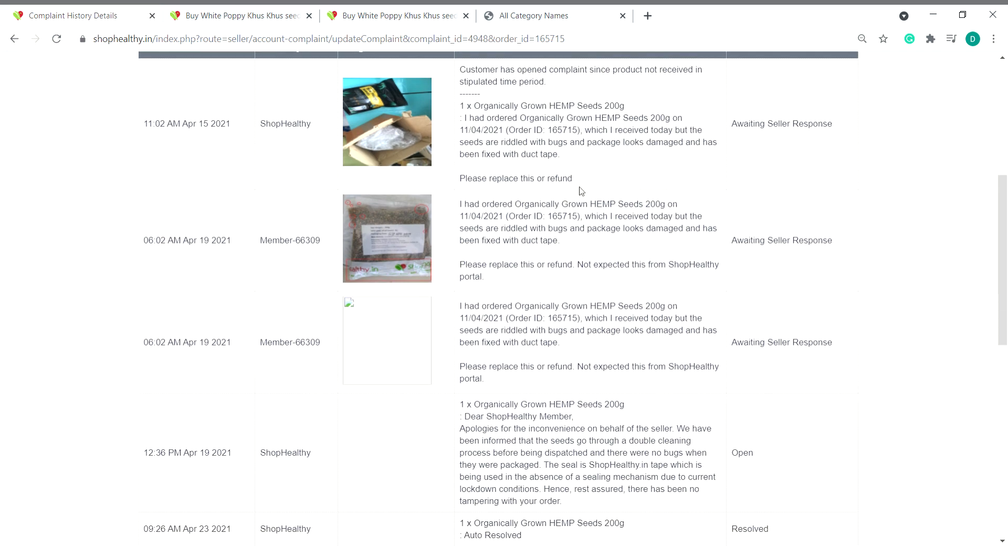
scroll(581, 190, "down", 1)
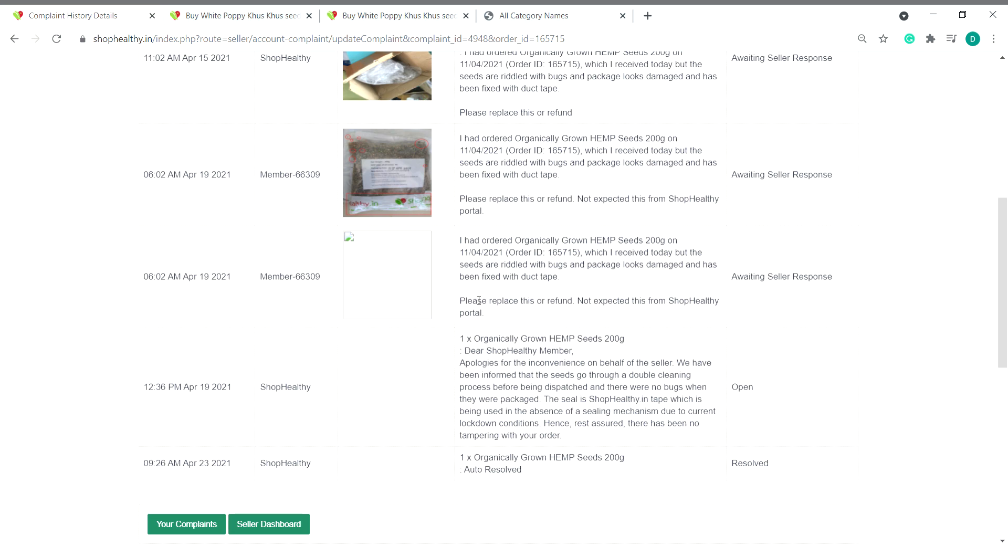
left_click_drag(461, 367, 578, 441)
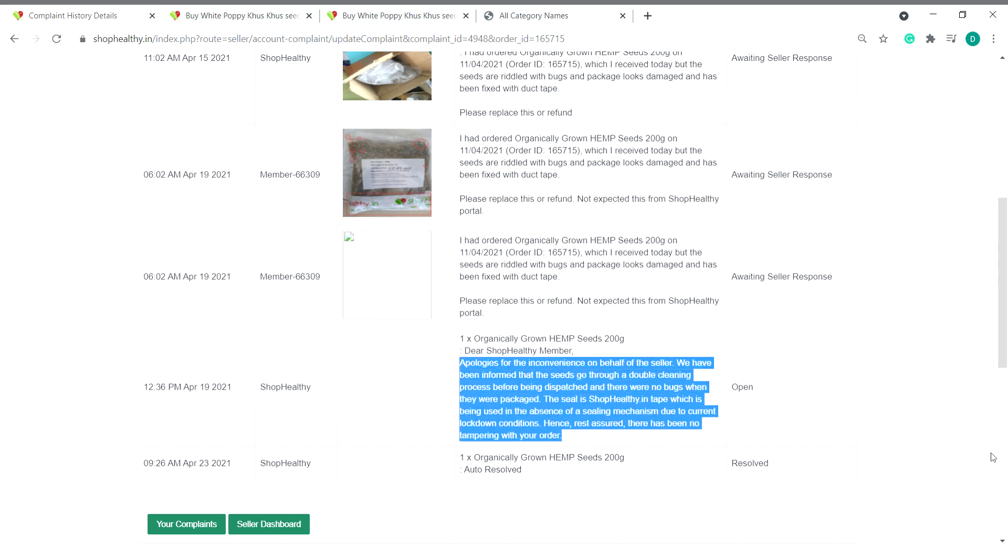
scroll(600, 393, "down", 1)
scroll(600, 393, "down", 2)
left_click(565, 303)
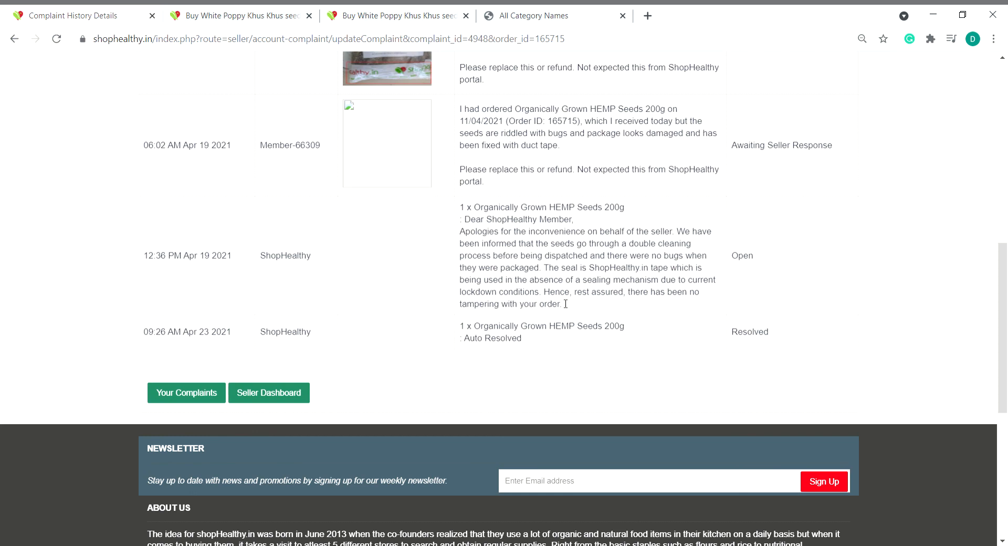
scroll(559, 299, "up", 4)
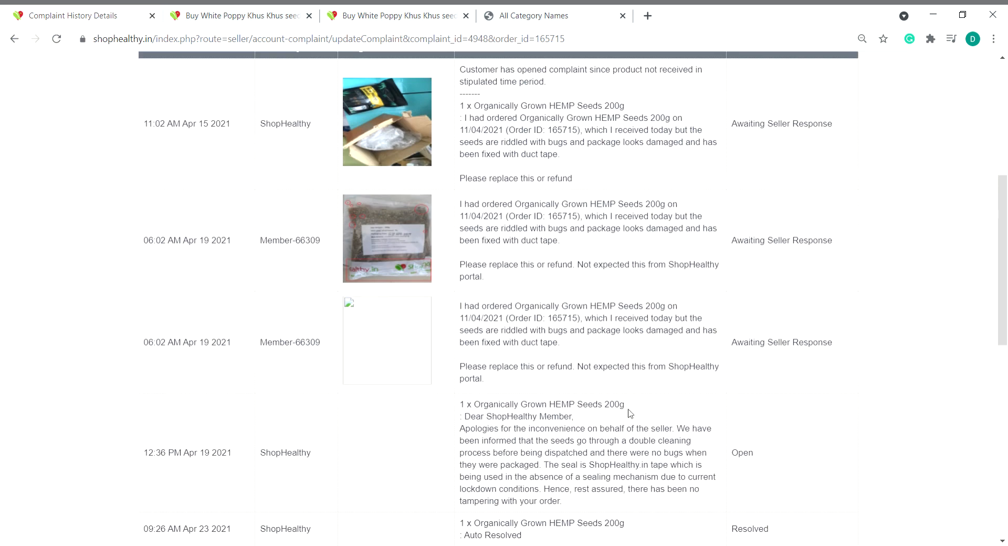
scroll(630, 414, "down", 1)
scroll(630, 413, "down", 2)
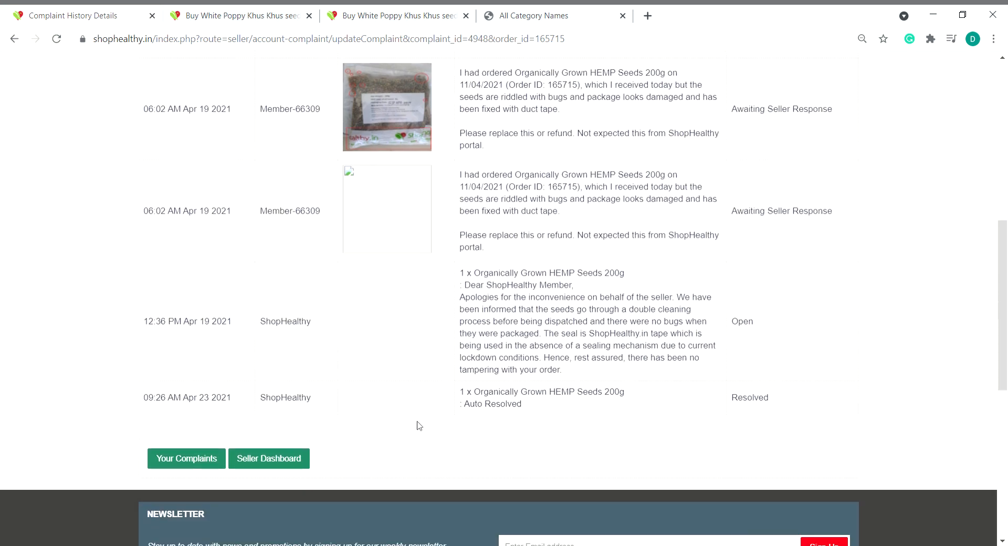
left_click(9, 44)
scroll(200, 111, "up", 2)
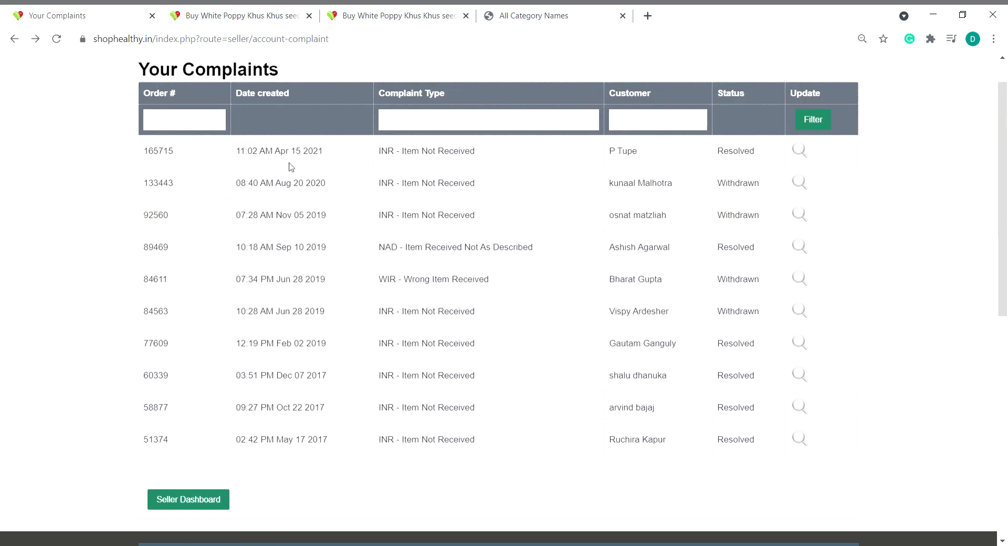
Review the seller's payouts list and the details of the 30/04/2021 payout, and return to the seller dashboard
left_click(503, 79)
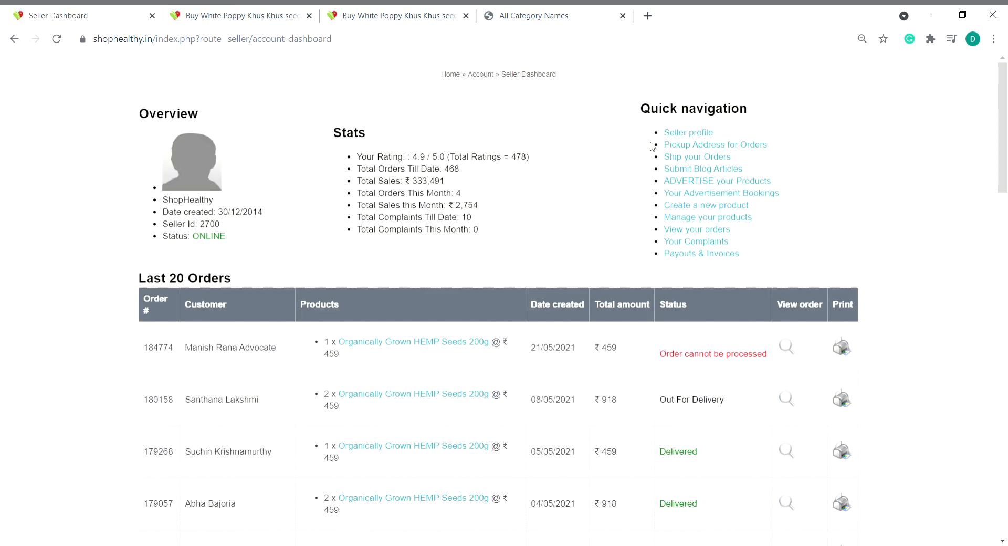
left_click(719, 254)
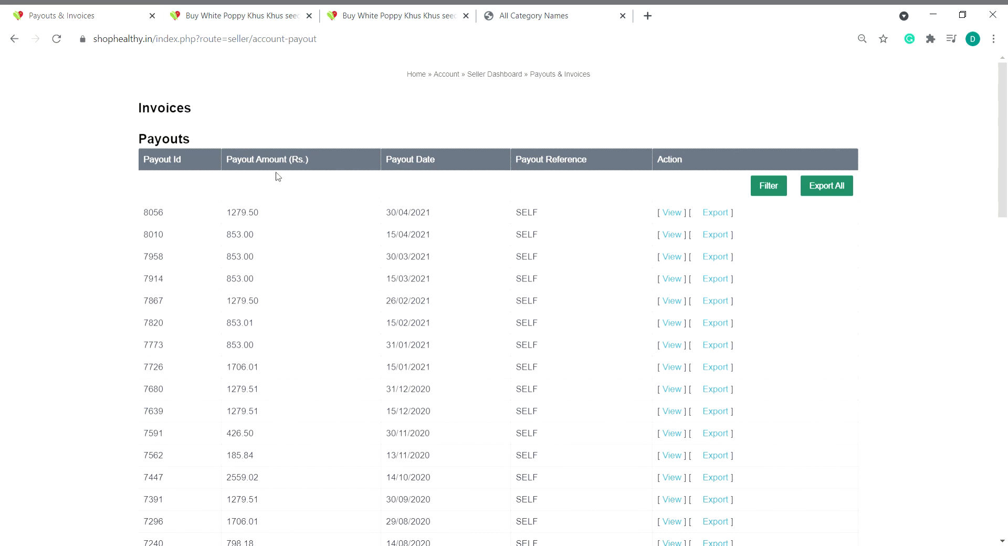
scroll(278, 177, "down", 1)
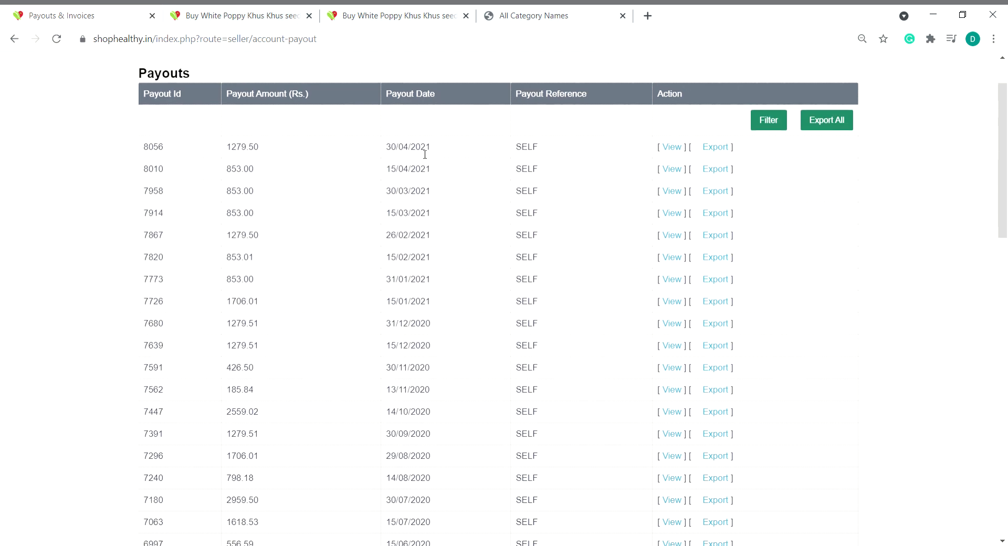
left_click(678, 149)
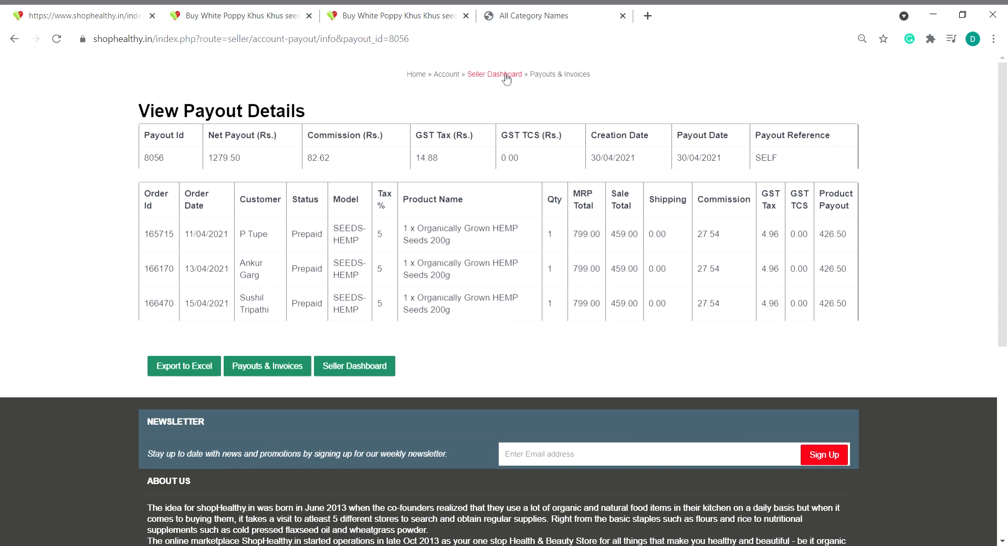
left_click(15, 40)
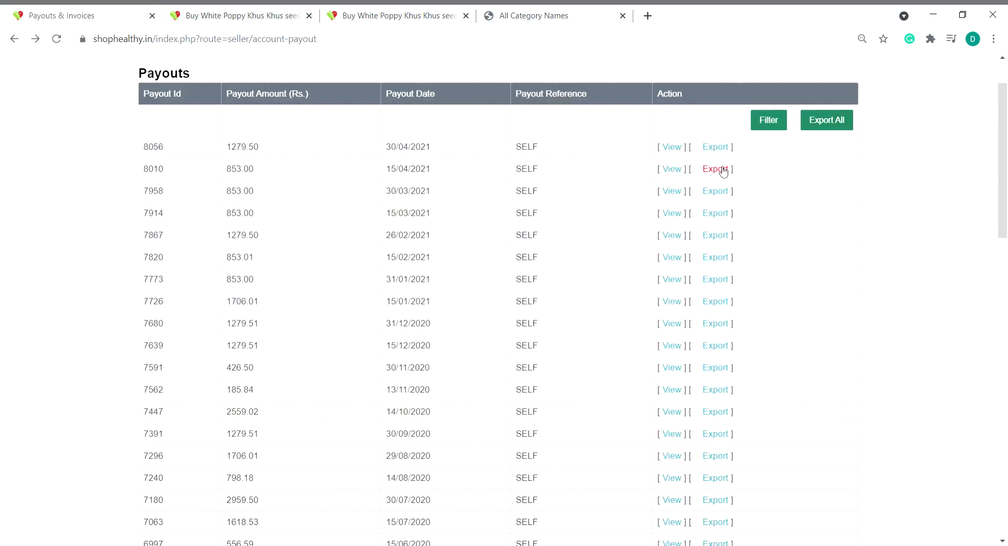
scroll(712, 257, "up", 1)
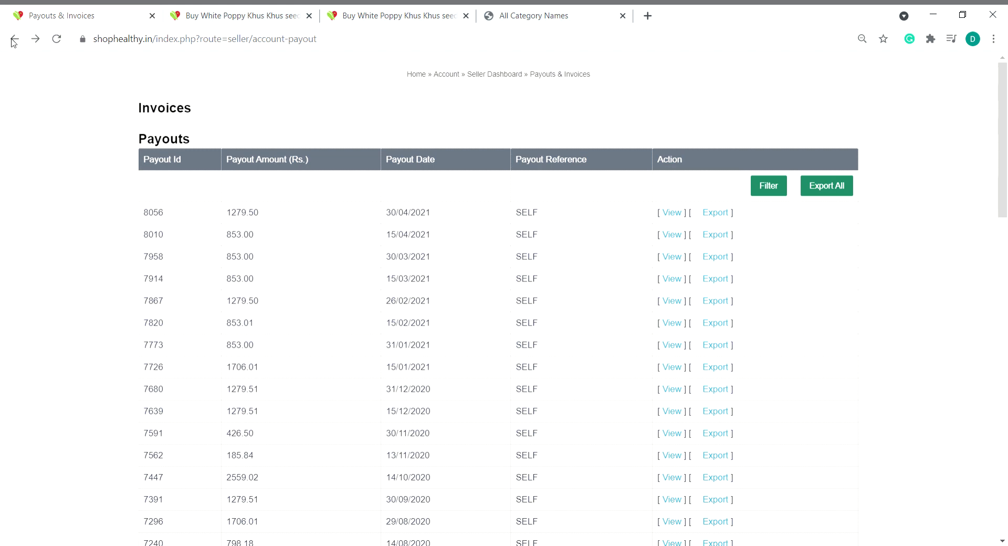
left_click(477, 76)
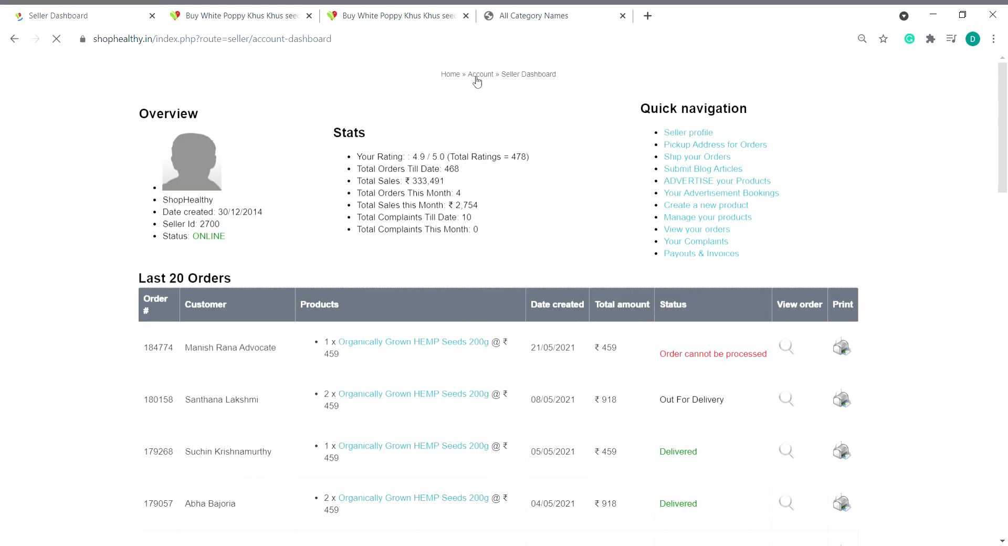